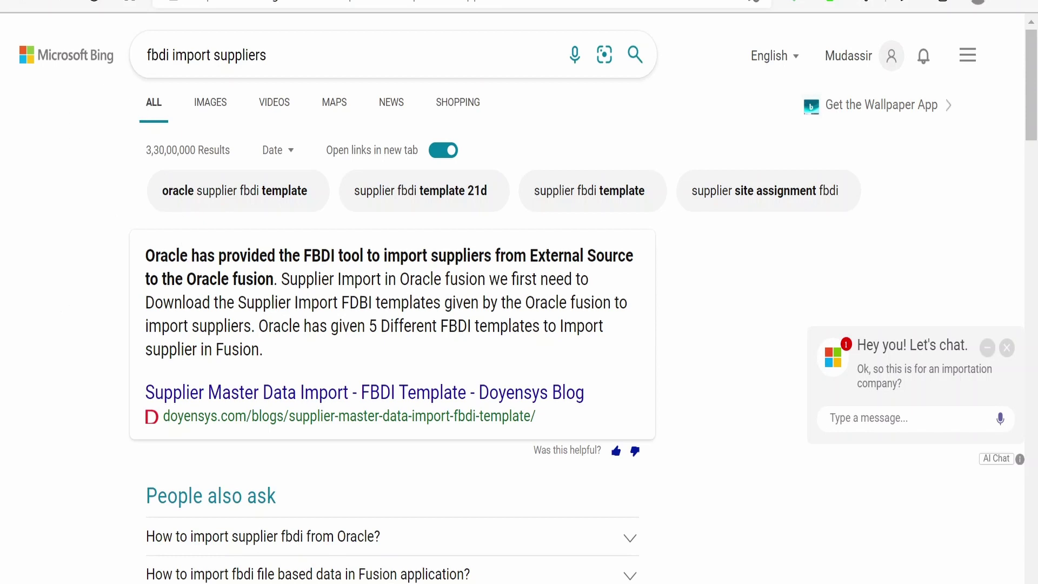
Open the Oracle guide File-Based Data Import (FBDI) for Oracle Procurement Cloud from the search results.
click(133, 50)
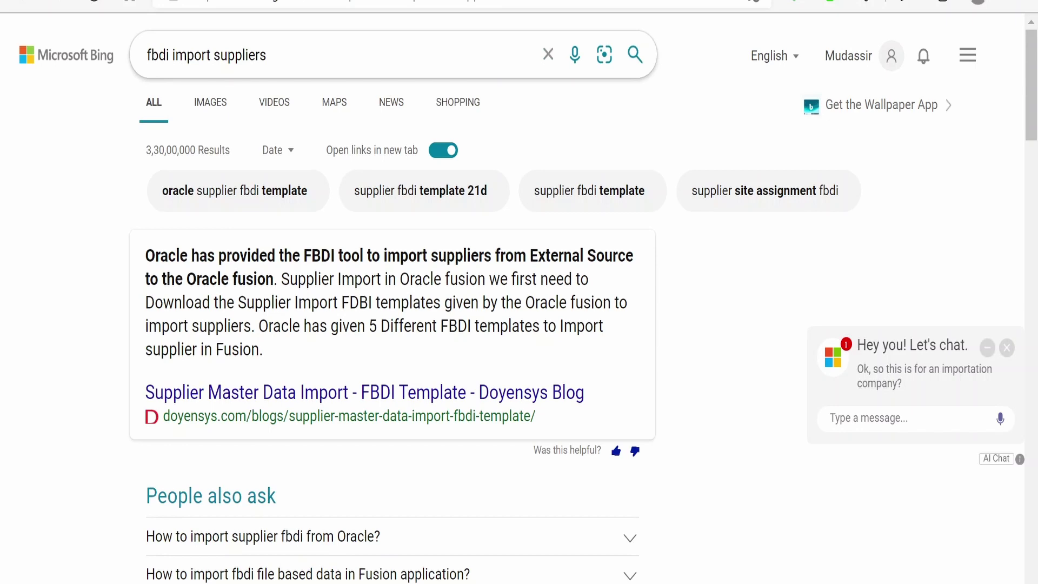
scroll(174, 81, down, 3)
scroll(173, 81, up, 3)
scroll(221, 216, down, 8)
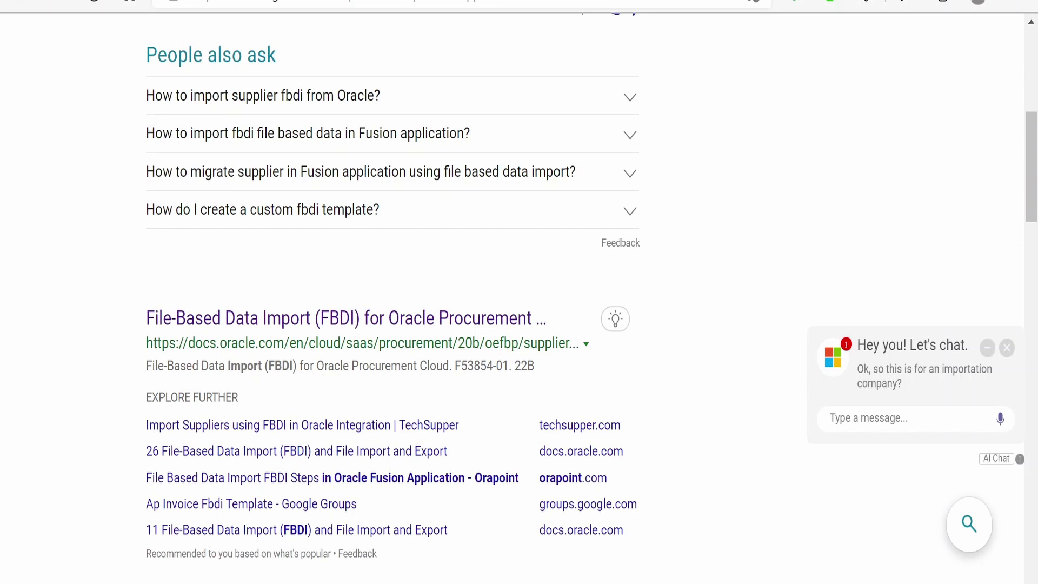
click(285, 324)
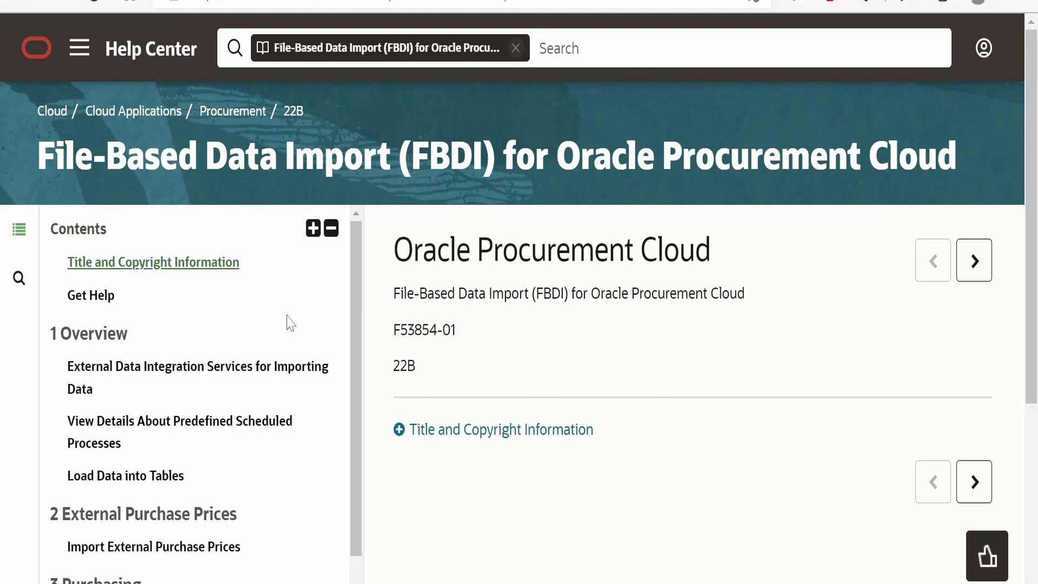
Check the guide's release in the breadcrumb and review the import topics listed under Supplier Model.
drag(304, 112, 282, 114)
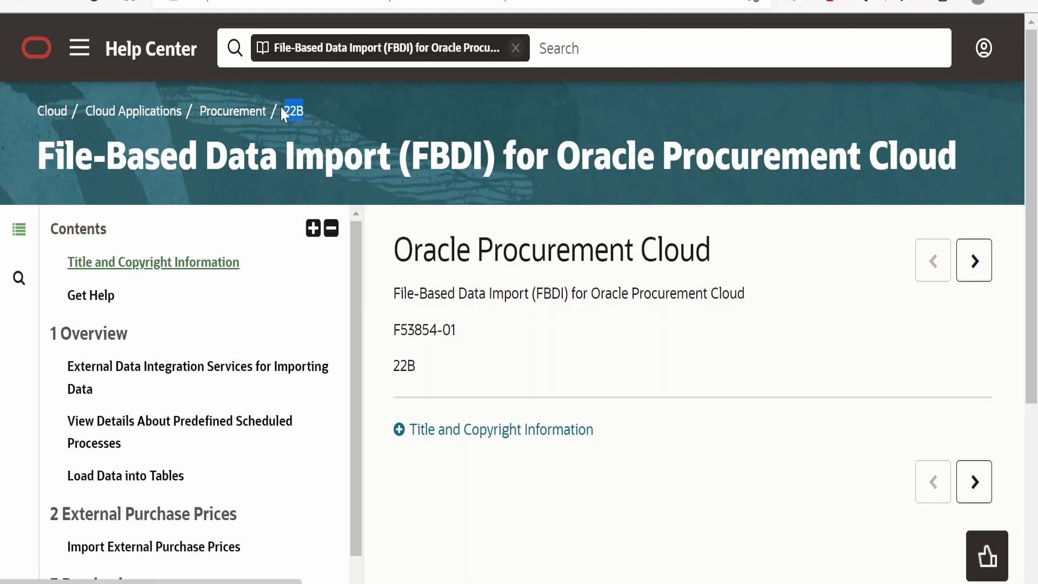
scroll(319, 465, down, 1)
scroll(319, 464, down, 10)
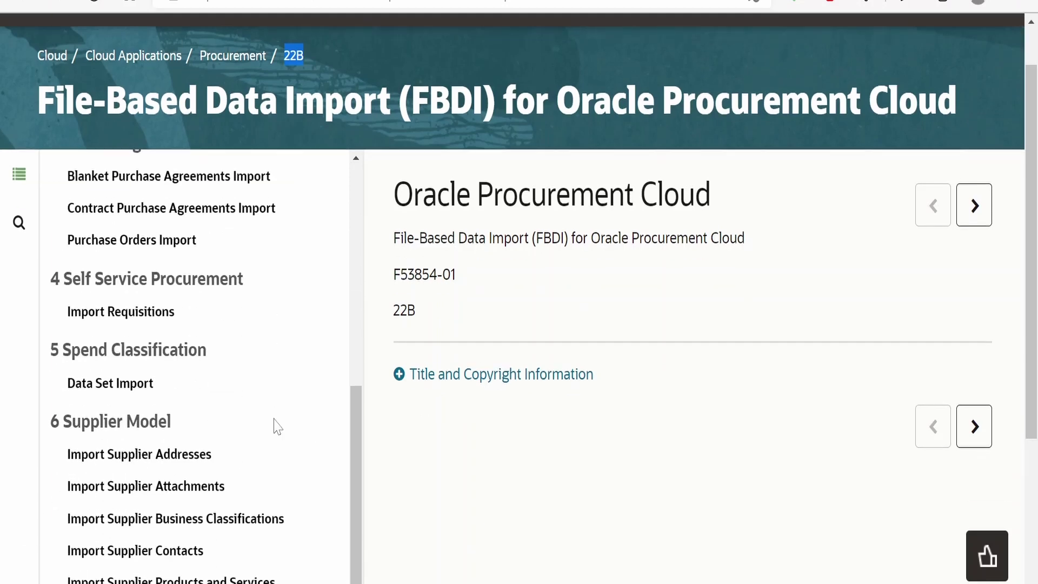
scroll(278, 426, down, 4)
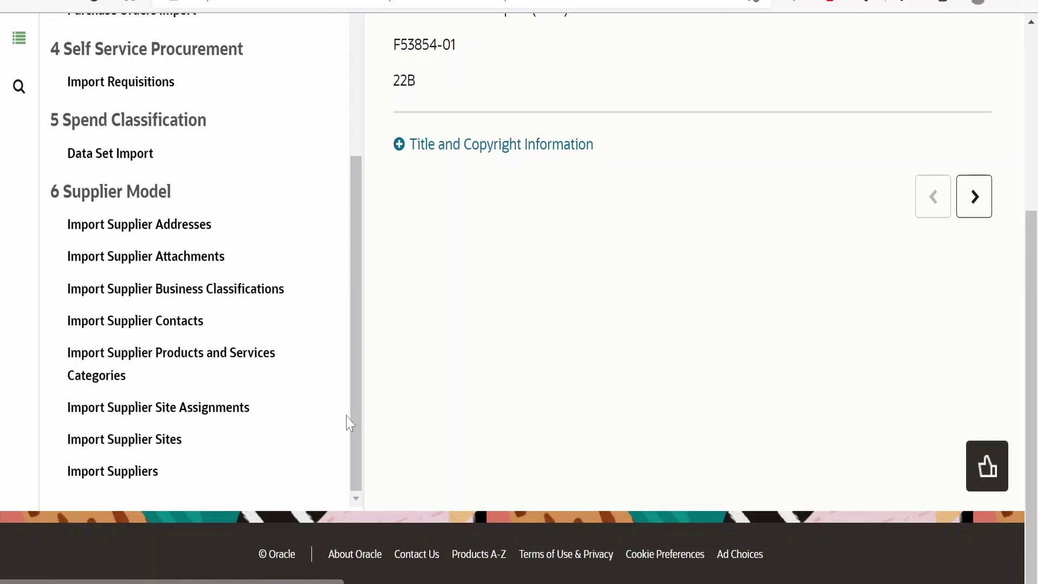
scroll(428, 416, up, 5)
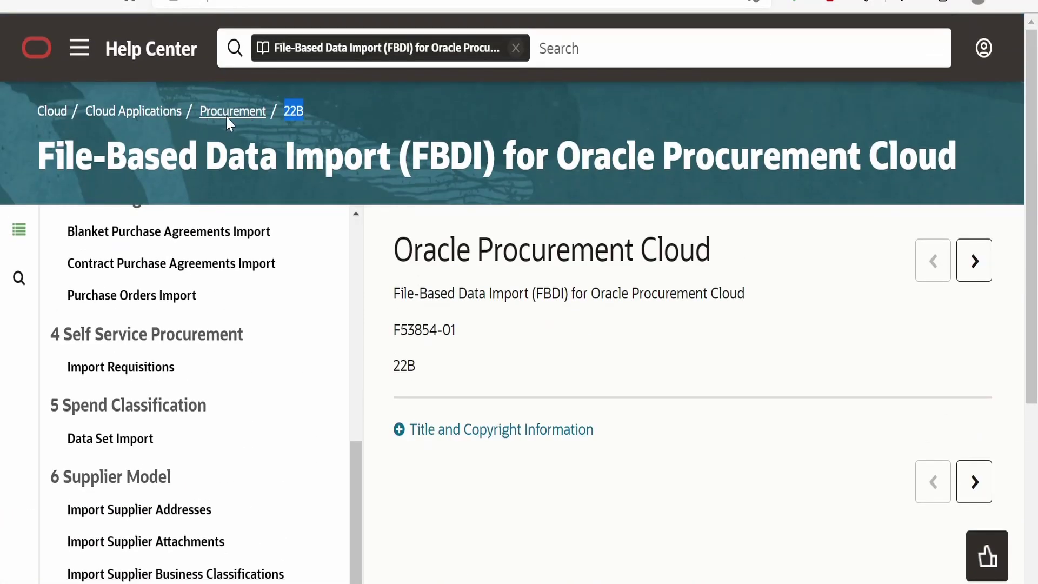
Go to the Cloud Applications documentation and open Procurement under Supply Chain & Manufacturing (SCM).
click(232, 114)
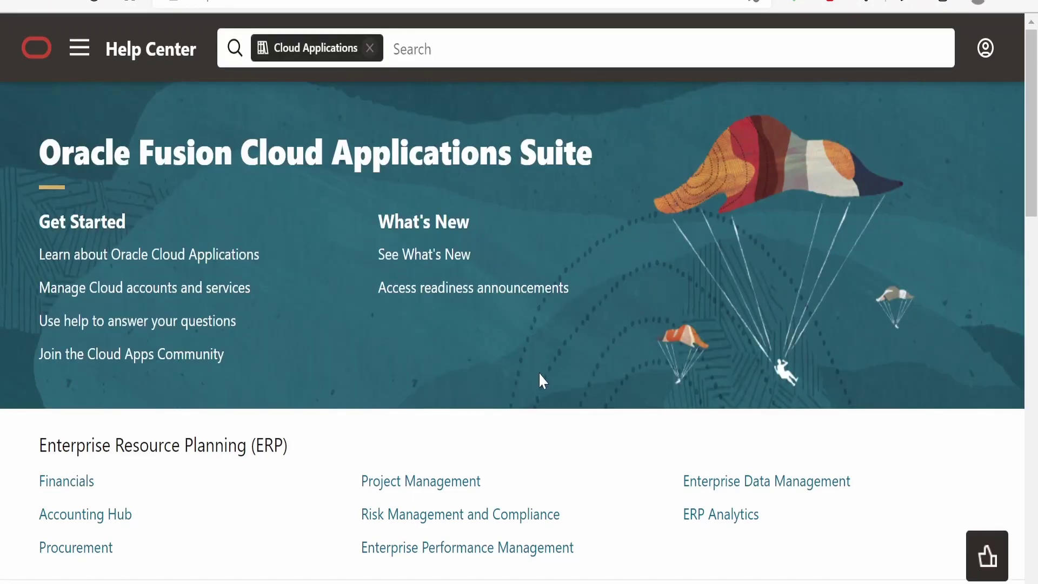
scroll(654, 418, down, 2)
scroll(654, 419, down, 6)
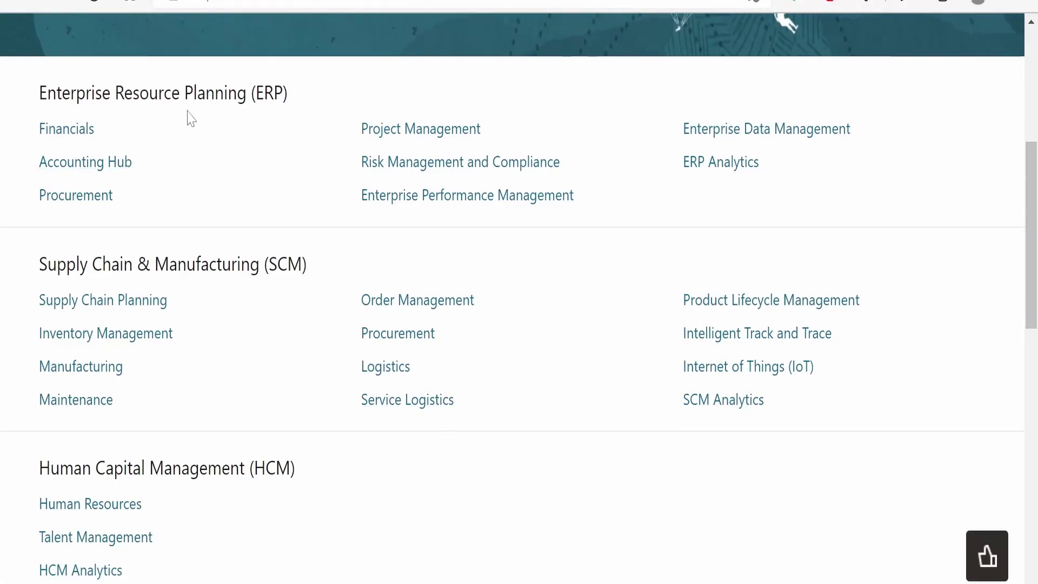
scroll(292, 438, down, 2)
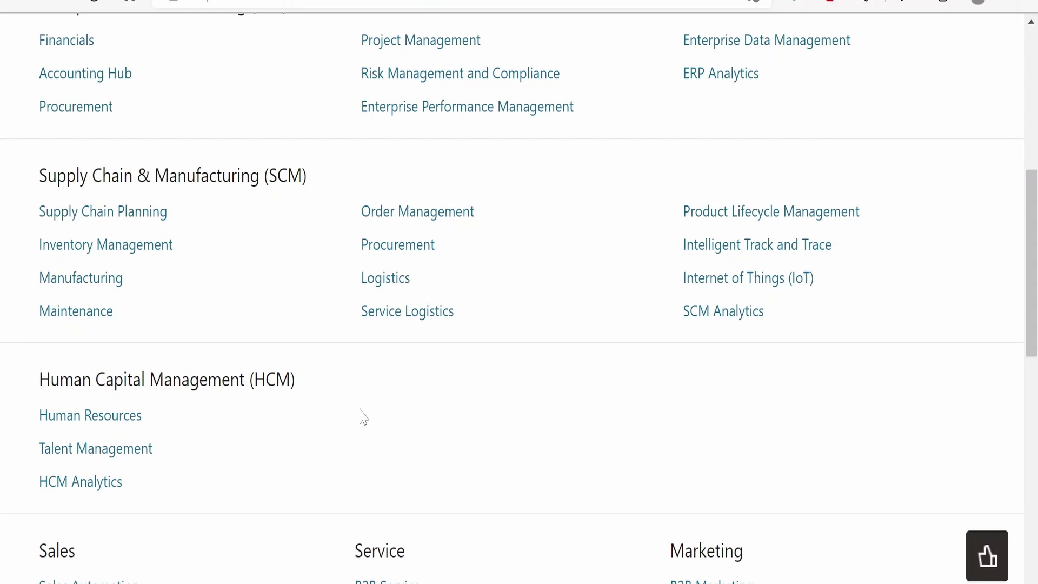
click(391, 255)
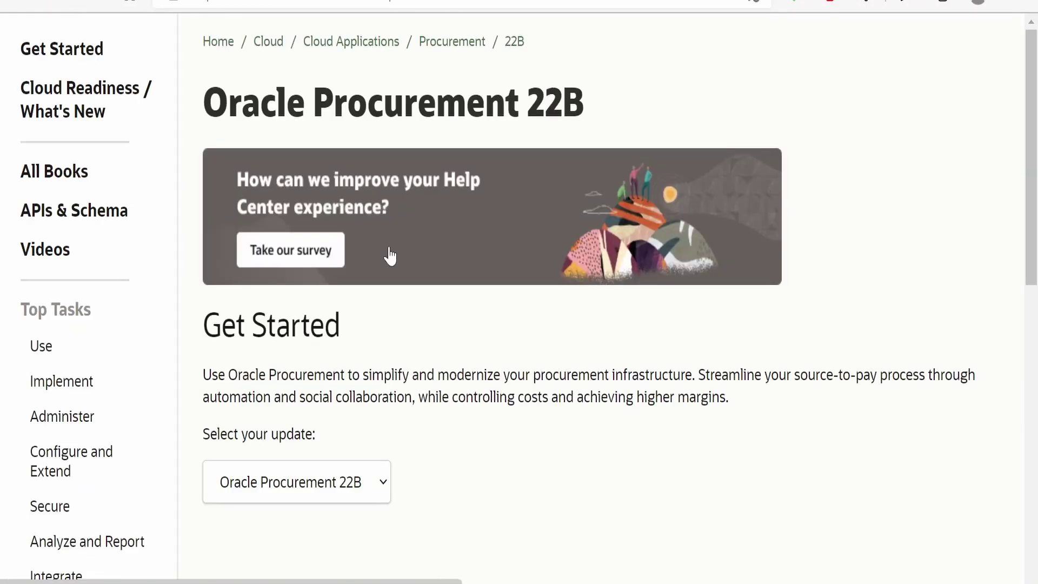
Show all Procurement books and open the HTML version of the File-Based Data Import (FBDI) guide under Implementation.
click(64, 177)
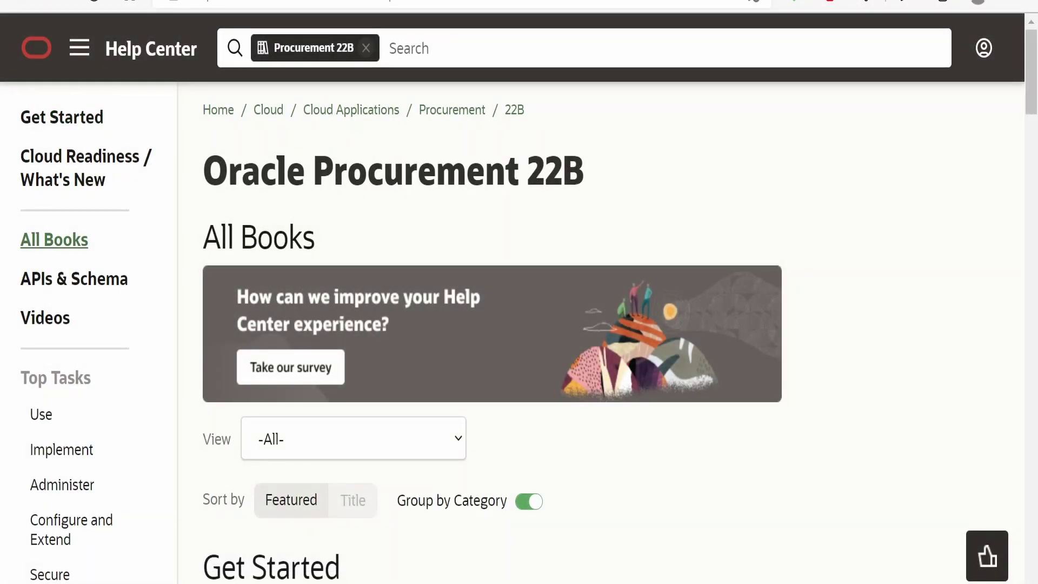
scroll(357, 324, down, 7)
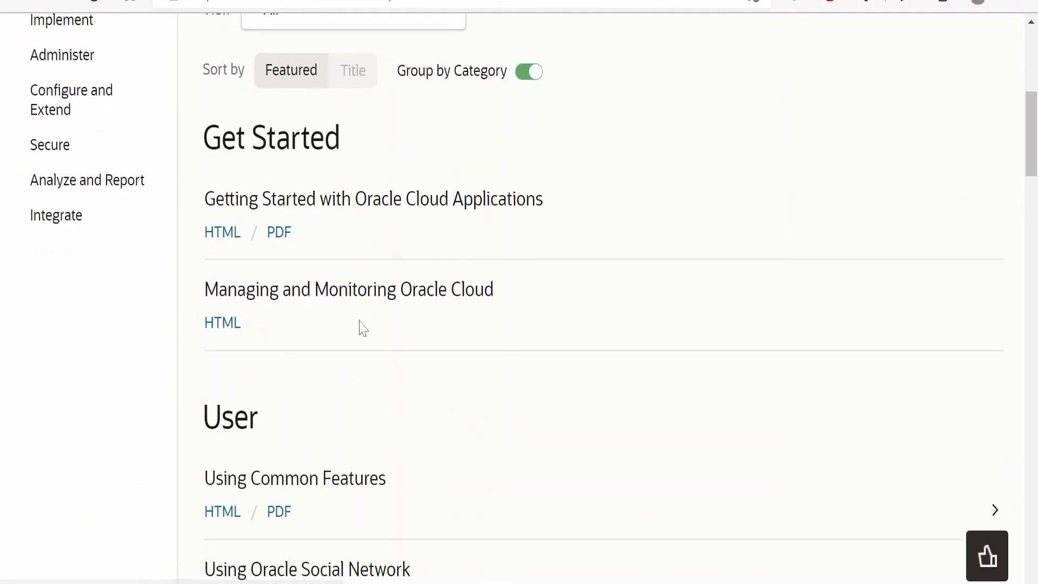
scroll(362, 327, down, 10)
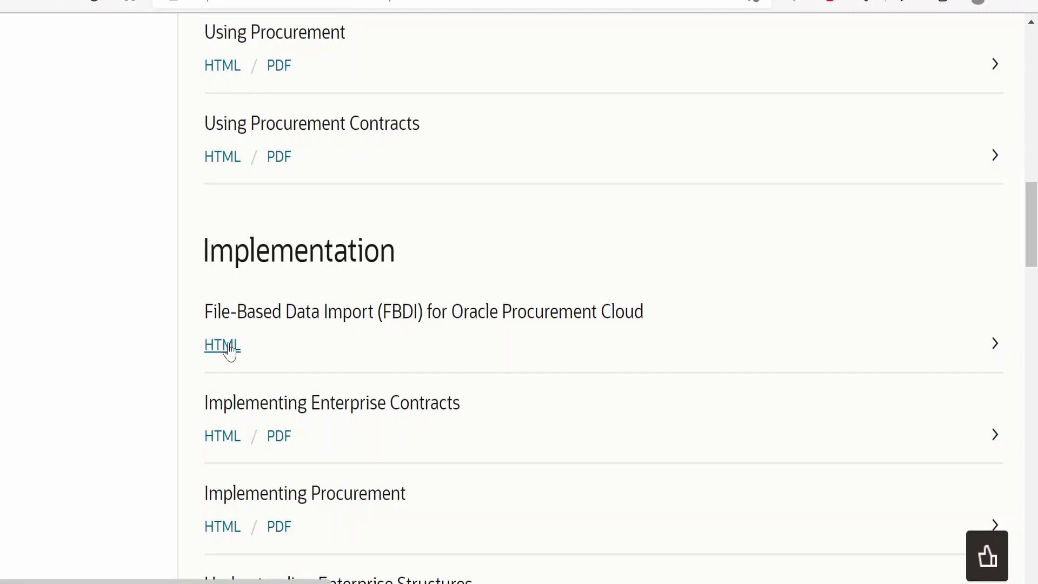
click(229, 348)
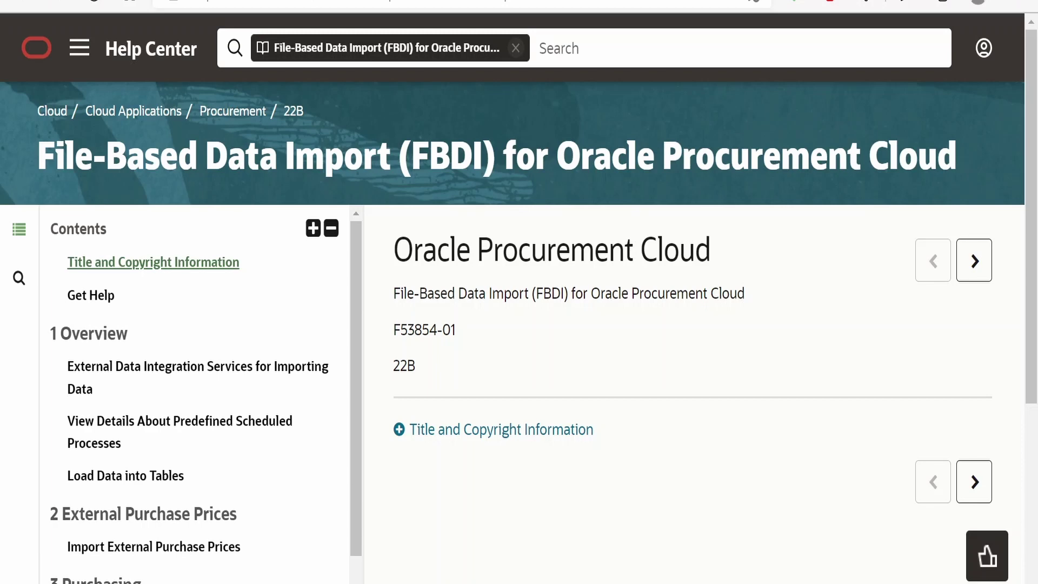
Return to the search results and reopen the File-Based Data Import (FBDI) guide.
key(ctrl+w)
scroll(292, 399, down, 5)
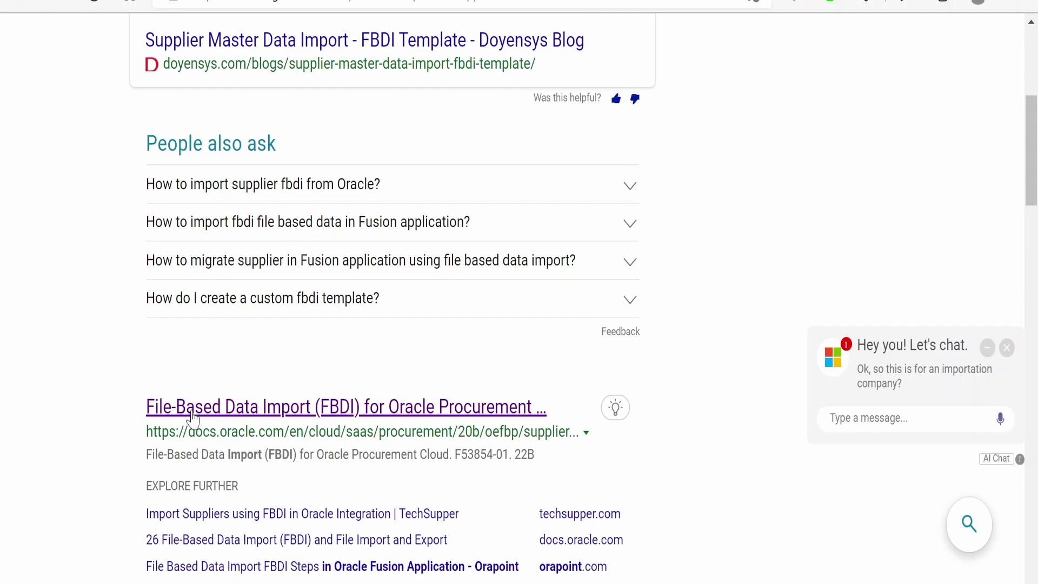
key(ctrl+shift+t)
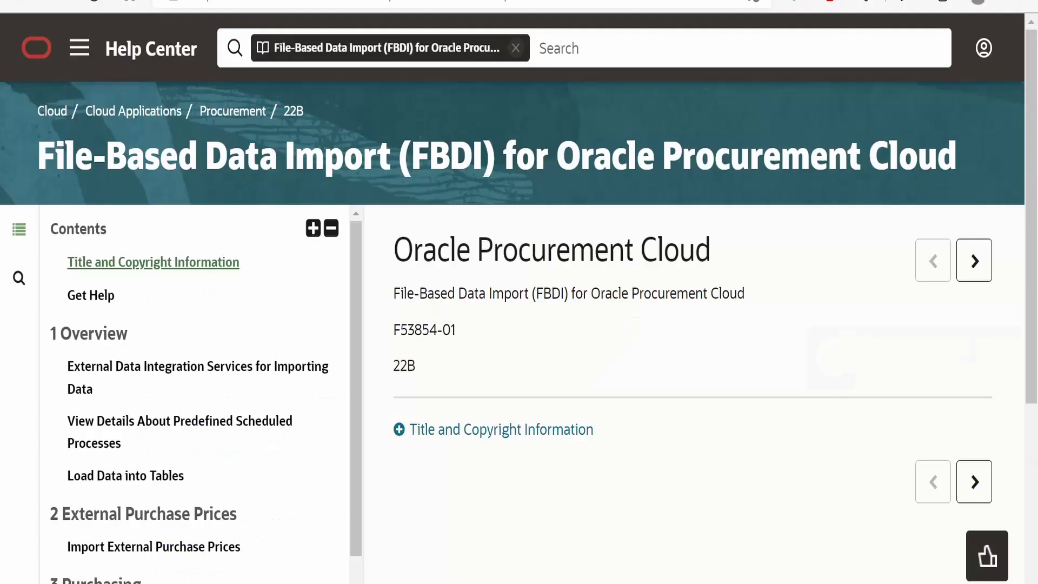
Open the Import Suppliers topic under Supplier Model and view its file links.
scroll(214, 491, down, 5)
scroll(214, 492, down, 1)
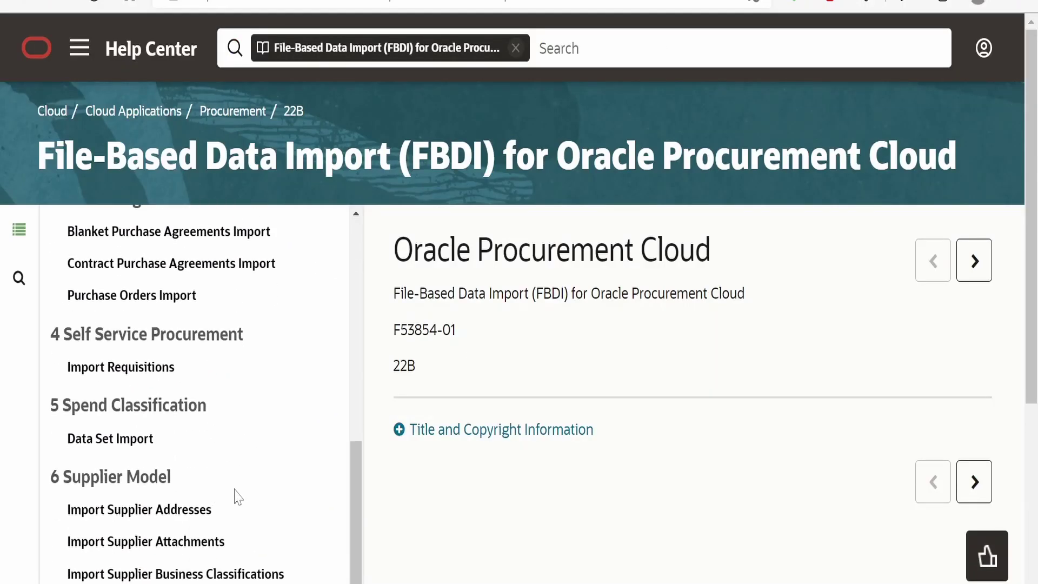
scroll(322, 435, down, 5)
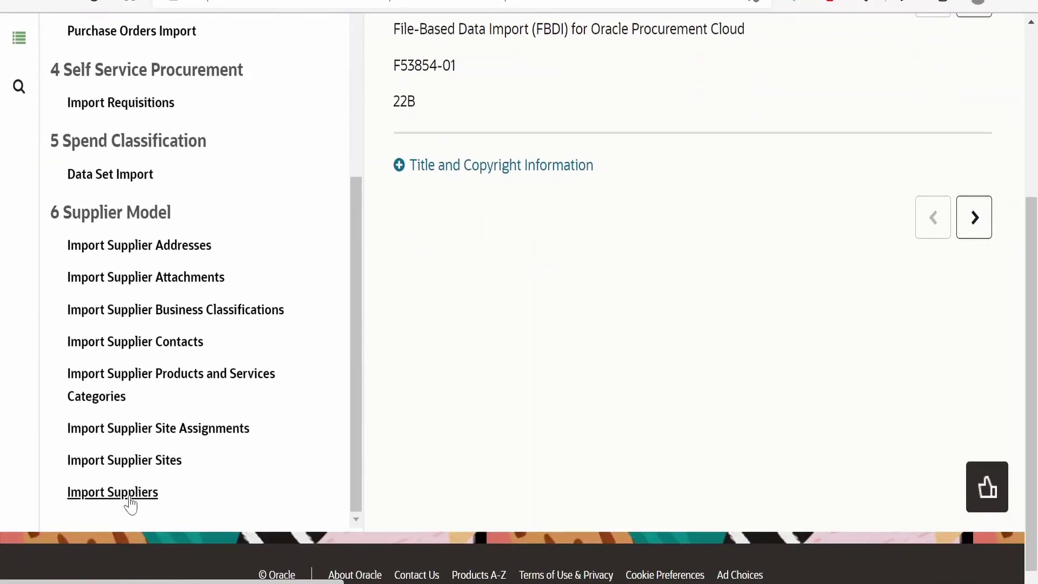
click(130, 504)
scroll(338, 330, up, 2)
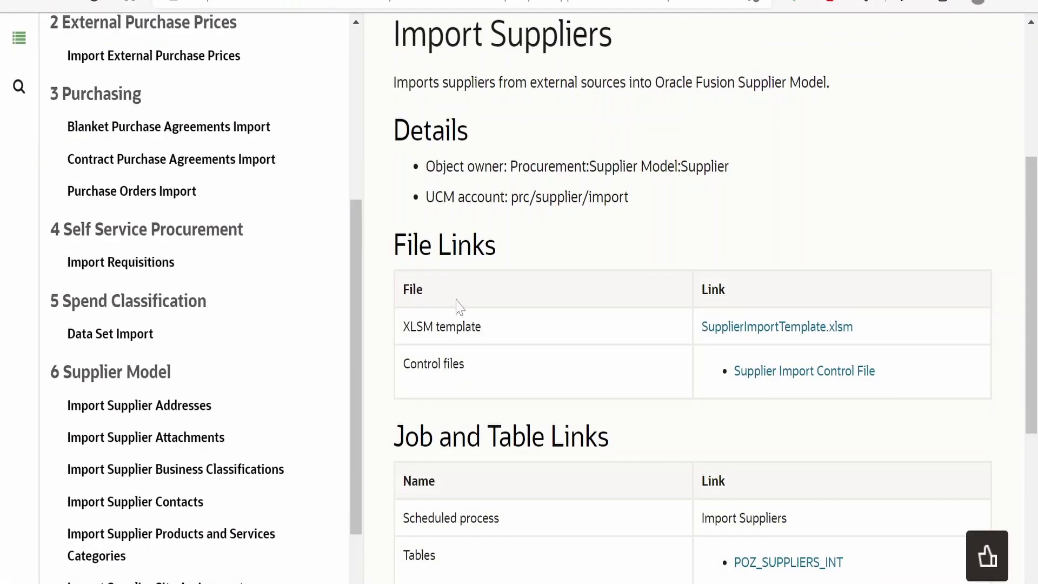
scroll(599, 223, up, 2)
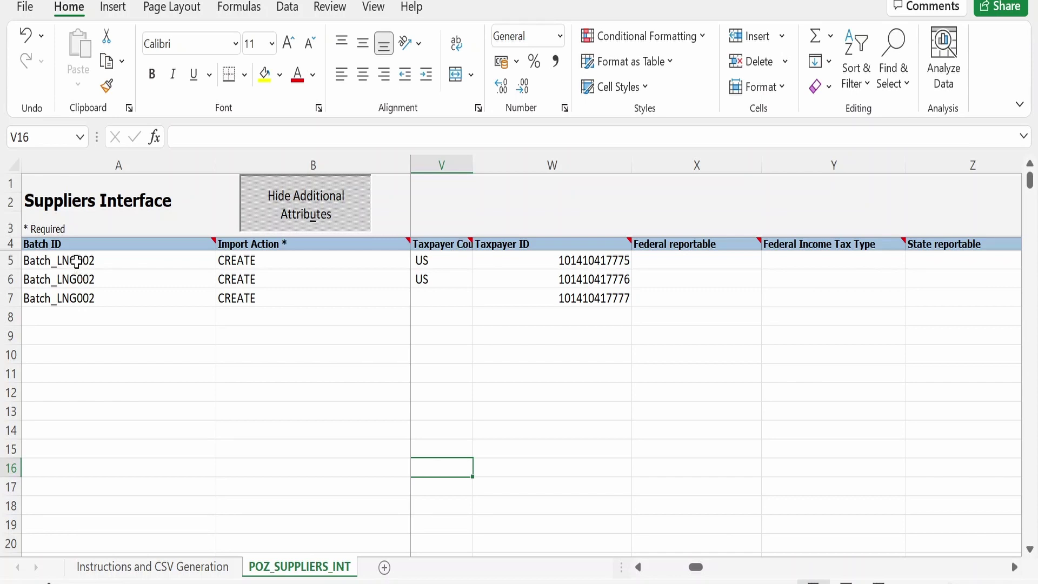
In the supplier import template in Excel, review the Import Action and Supplier Name of the first supplier row.
click(244, 262)
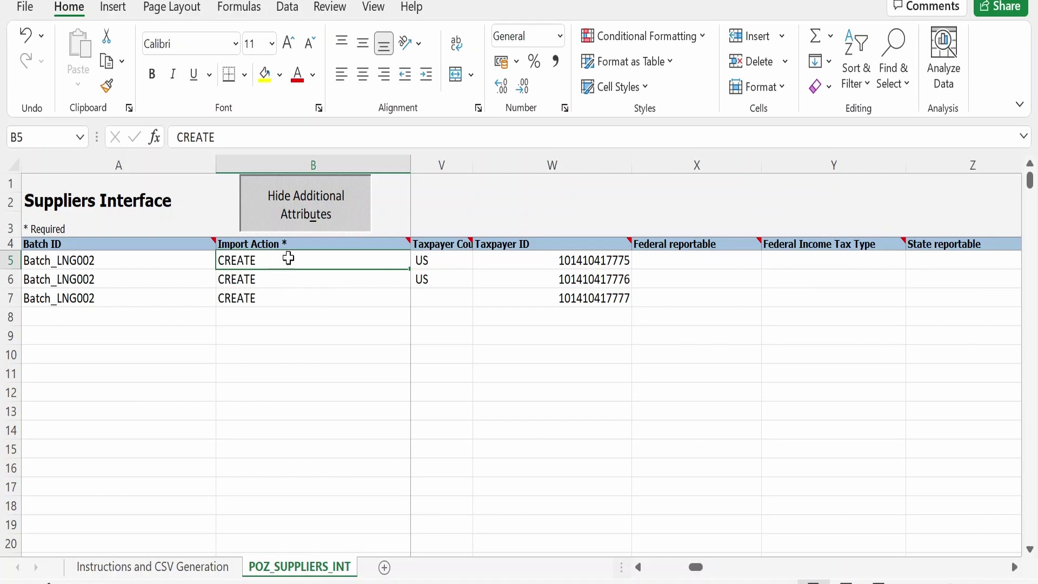
scroll(288, 258, left, 10)
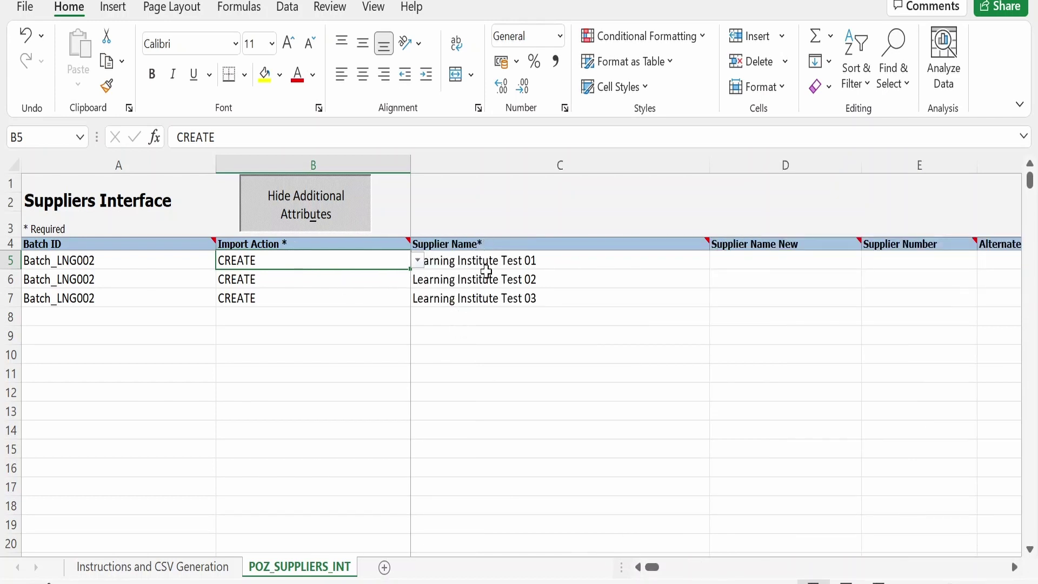
mouse_move(484, 248)
click(471, 261)
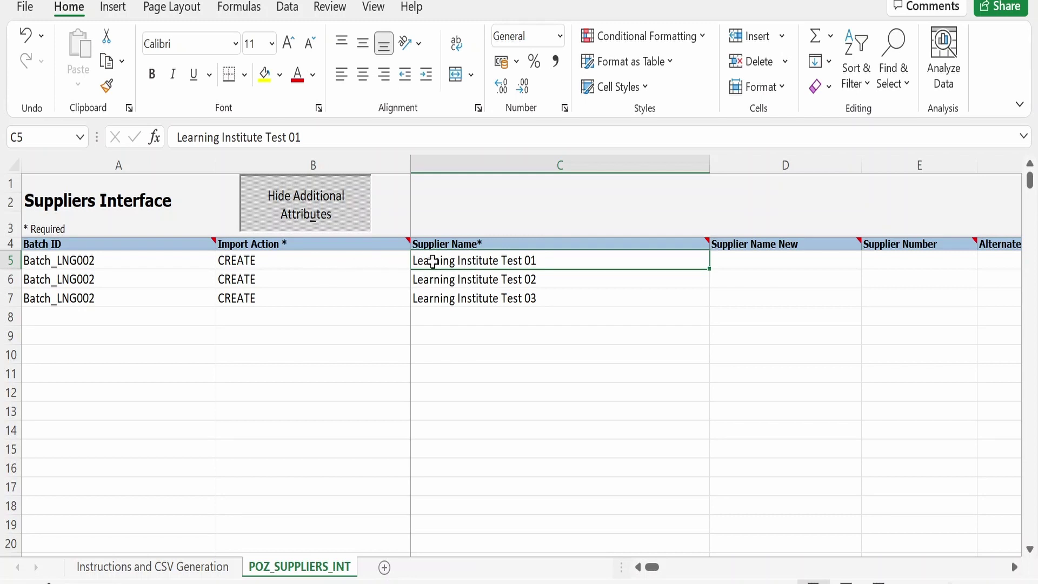
Try UPDATE as the first supplier row's Import Action, and set it back to CREATE.
click(328, 261)
click(418, 260)
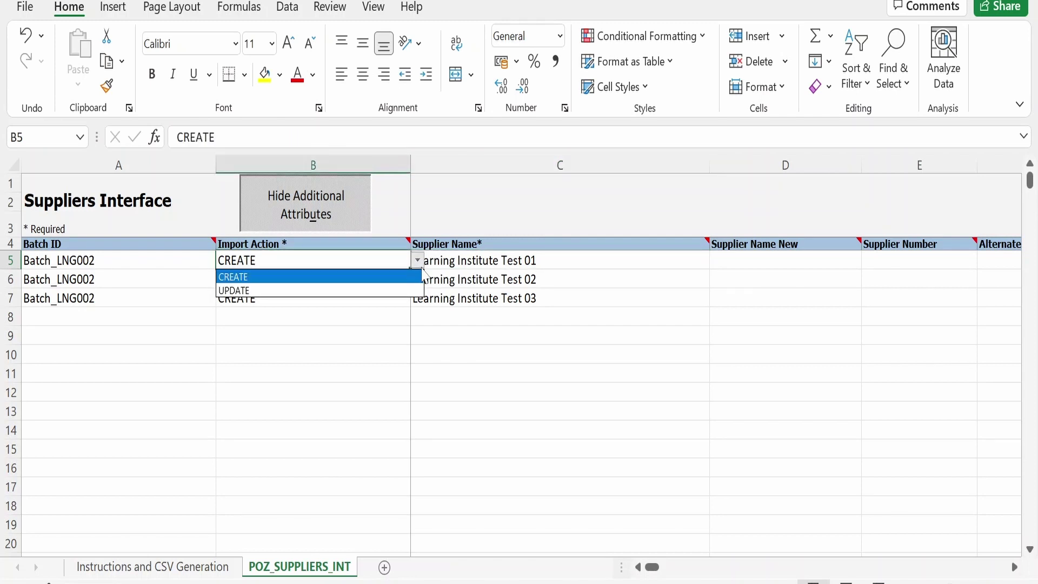
click(371, 292)
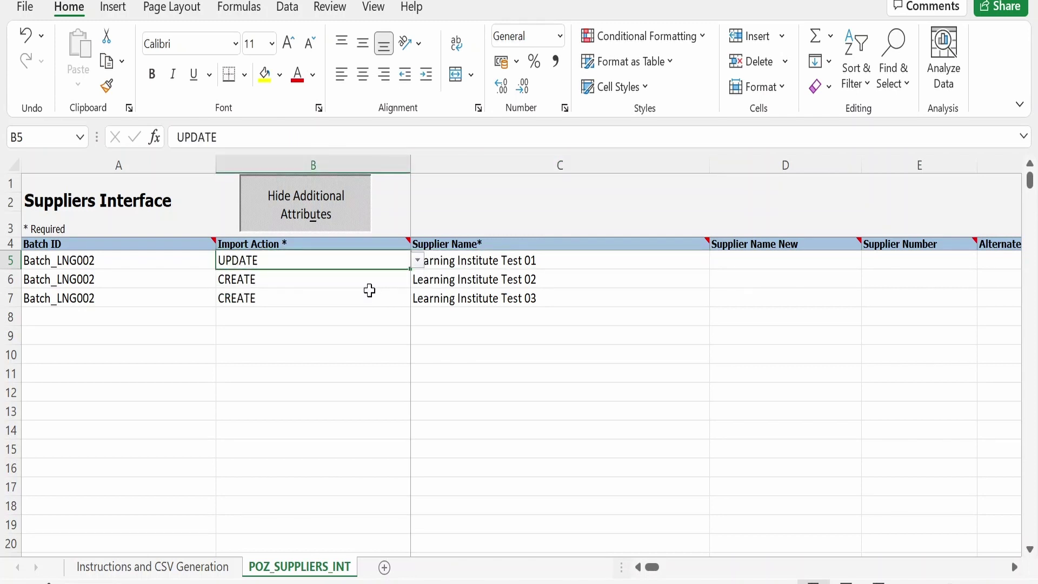
click(417, 260)
click(400, 280)
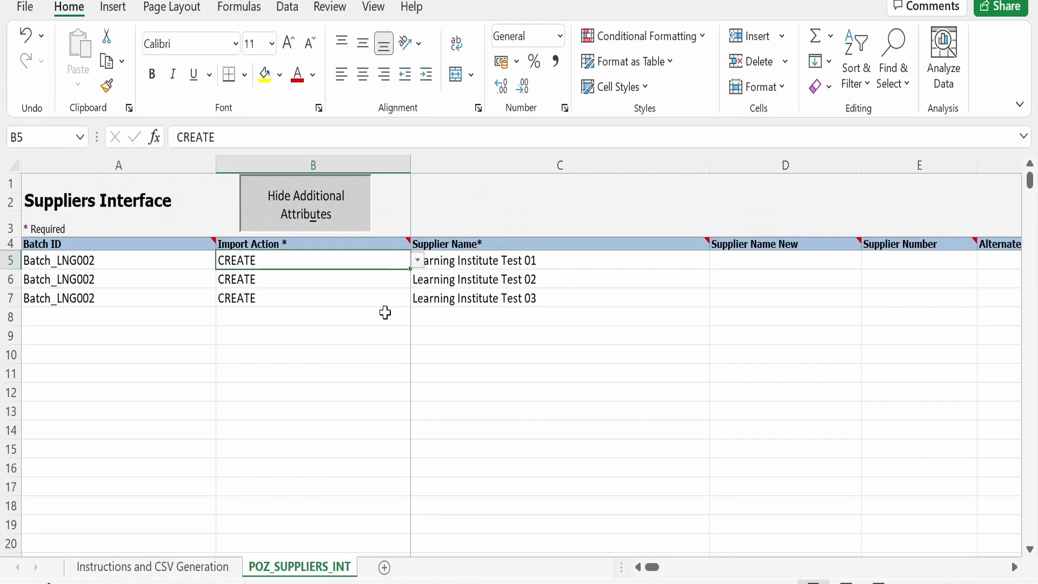
click(493, 338)
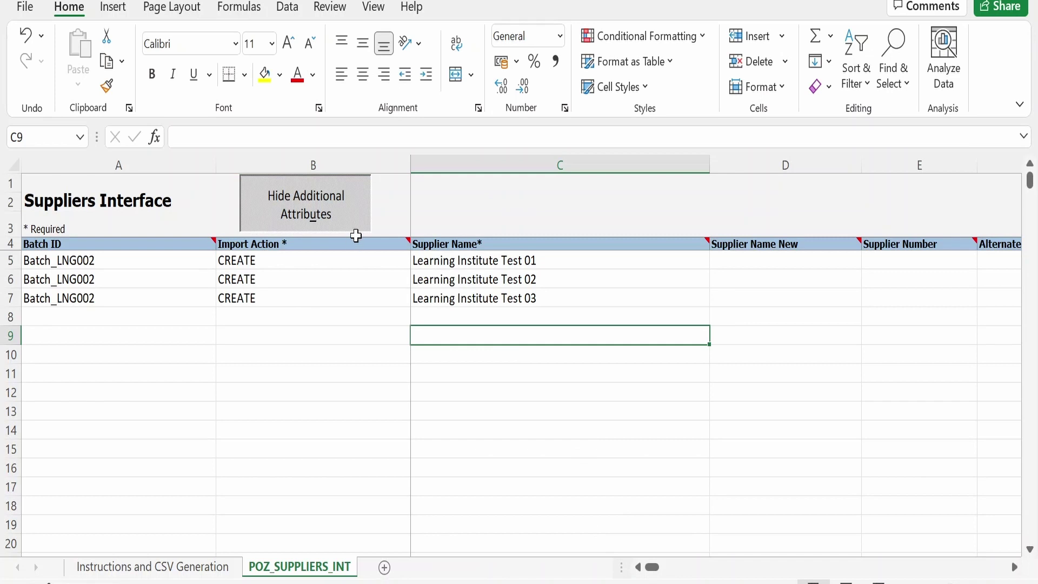
Examine the Batch ID, Tax Organization Type and Supplier Type columns of the supplier rows.
drag(105, 259, 99, 372)
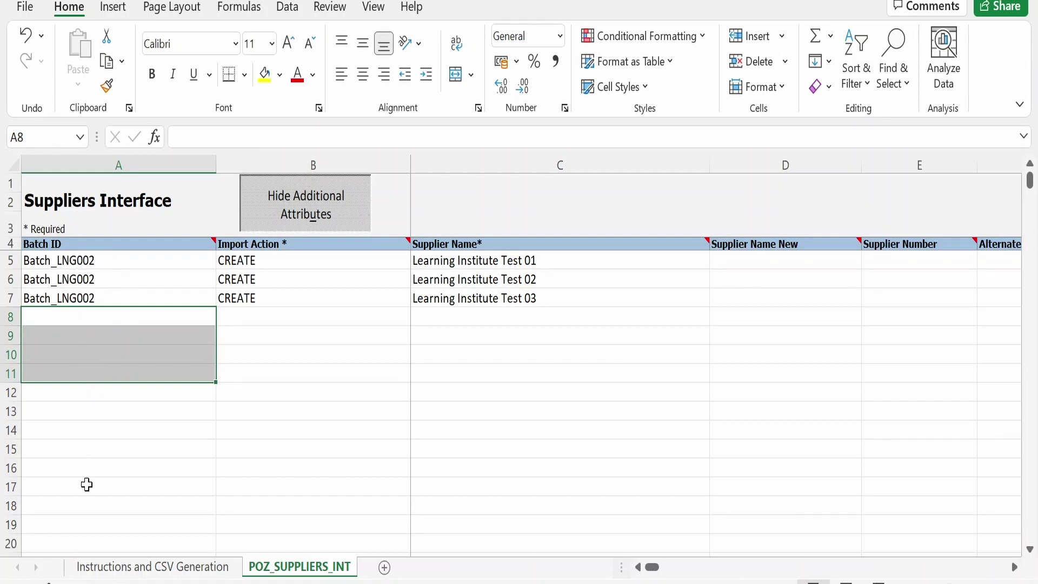
click(1013, 566)
click(1014, 567)
click(1013, 566)
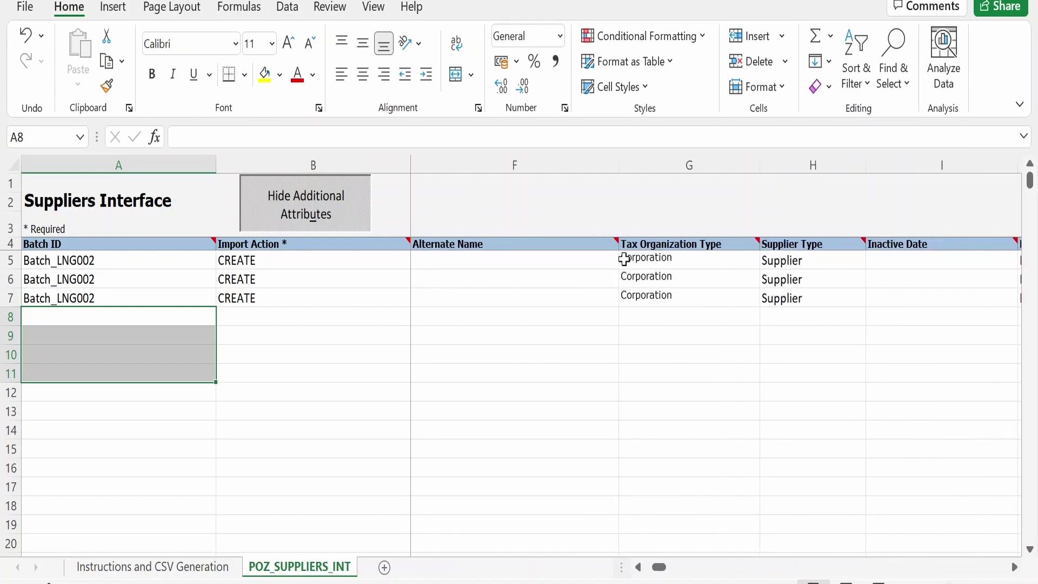
click(654, 258)
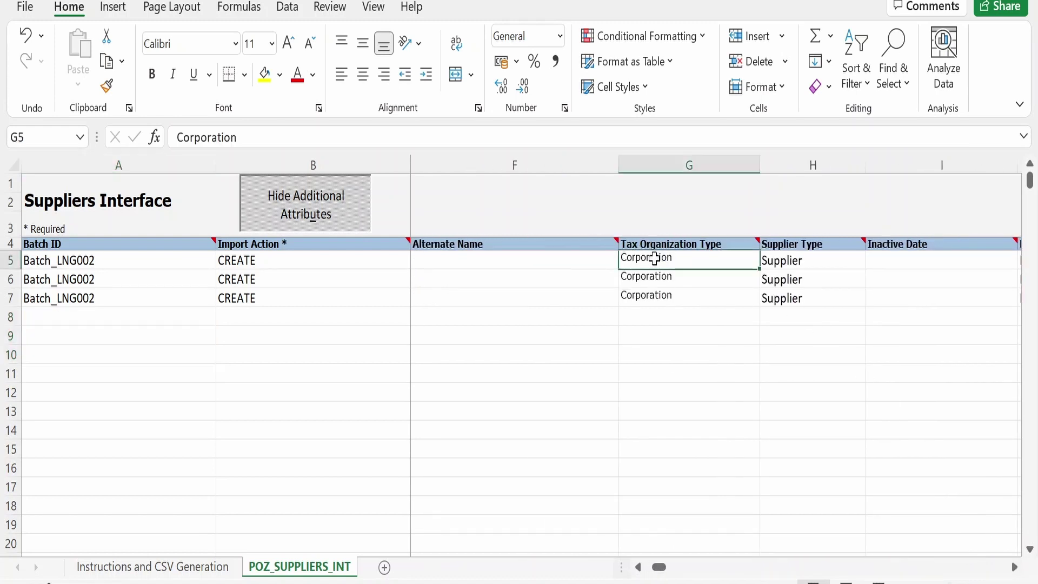
click(765, 260)
double_click(739, 261)
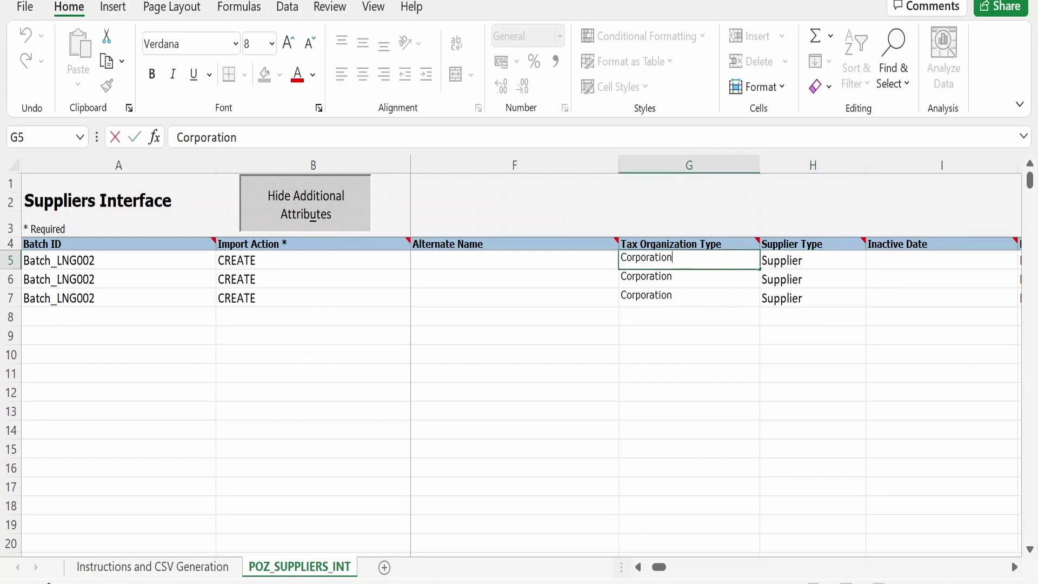
click(763, 278)
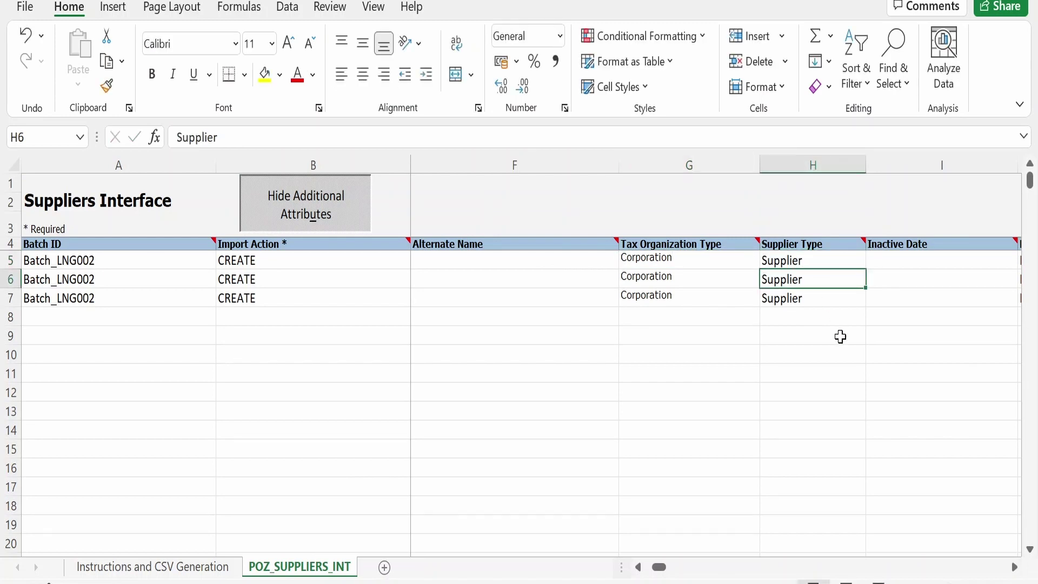
Examine the Business Relationship entry of the first supplier row.
click(1013, 566)
click(1013, 567)
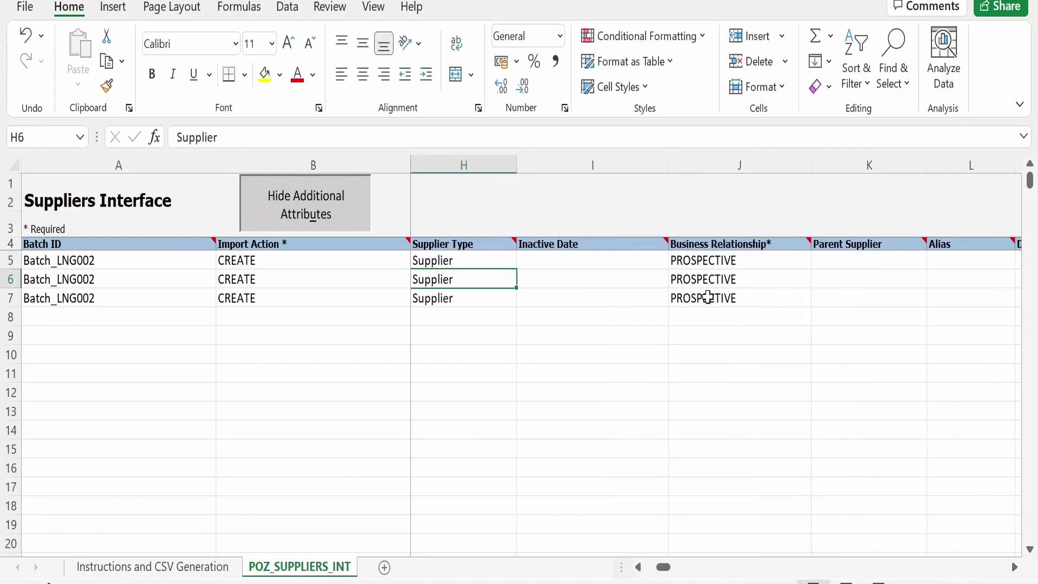
click(762, 261)
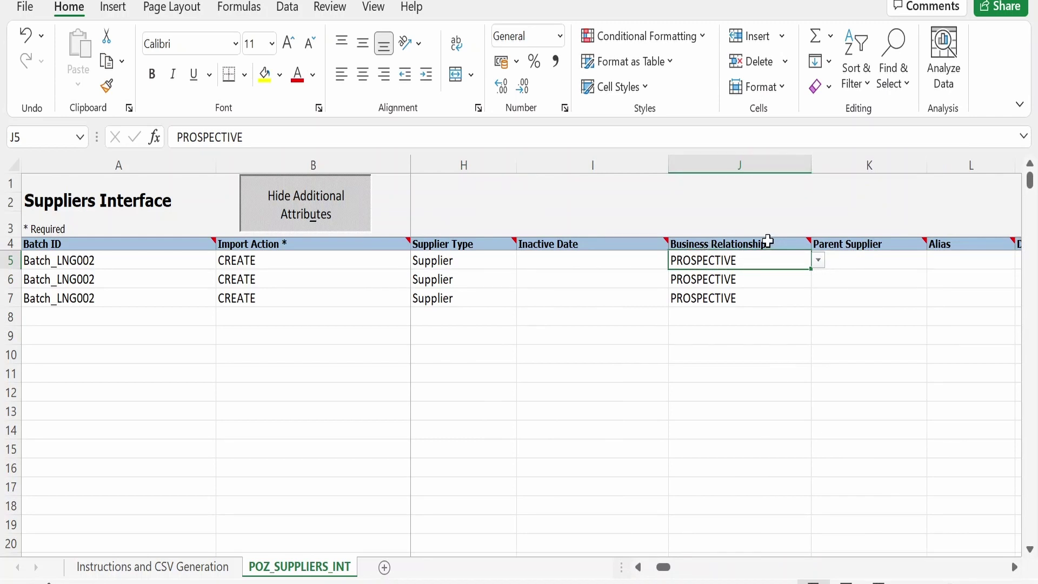
Check the Business Relationship column's note and the values offered for the first supplier row.
mouse_move(771, 247)
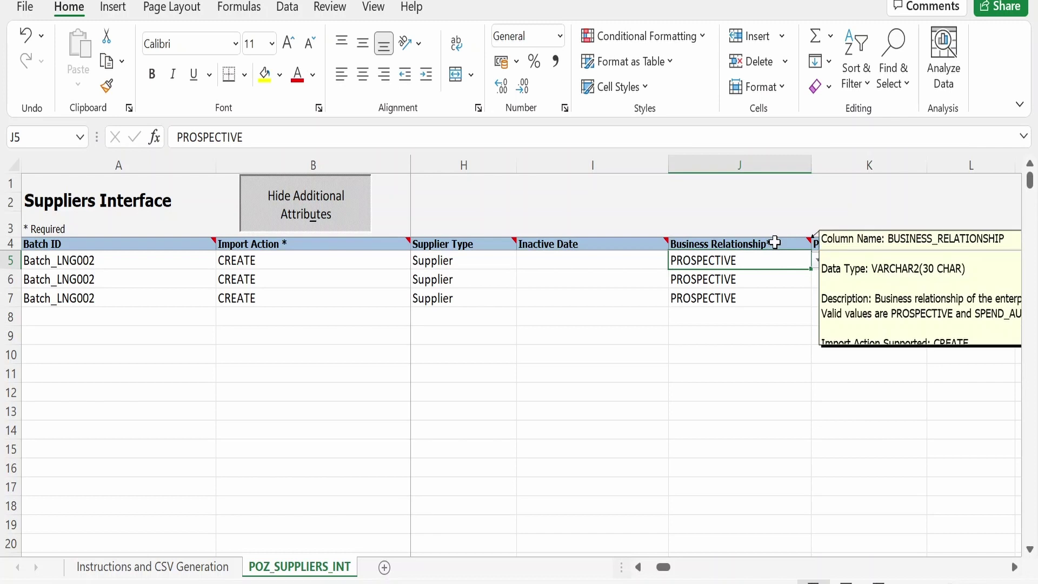
click(818, 262)
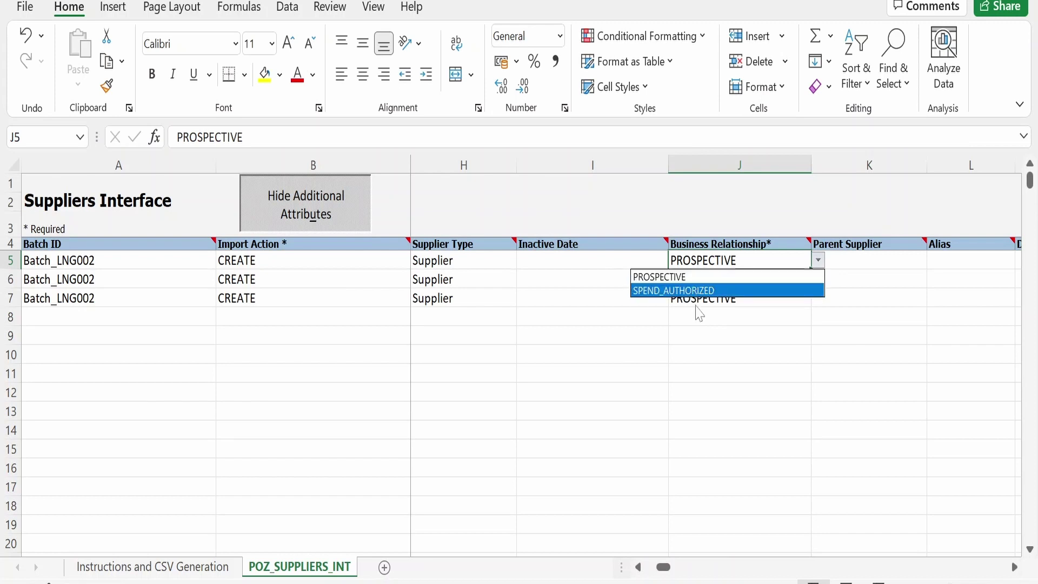
click(1014, 567)
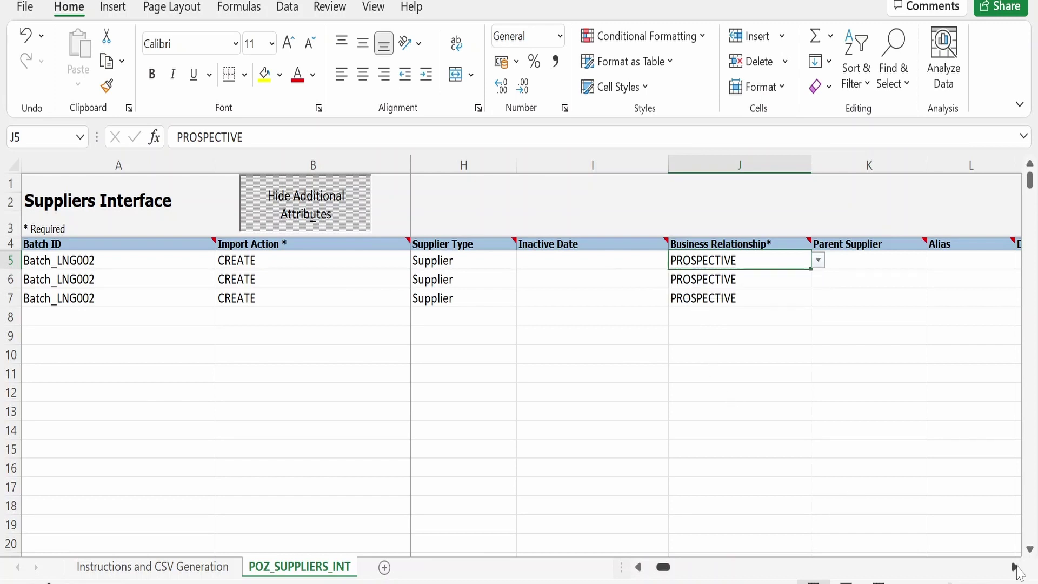
Copy the US Taxpayer Country entry from the second supplier row to the third supplier row.
click(1014, 567)
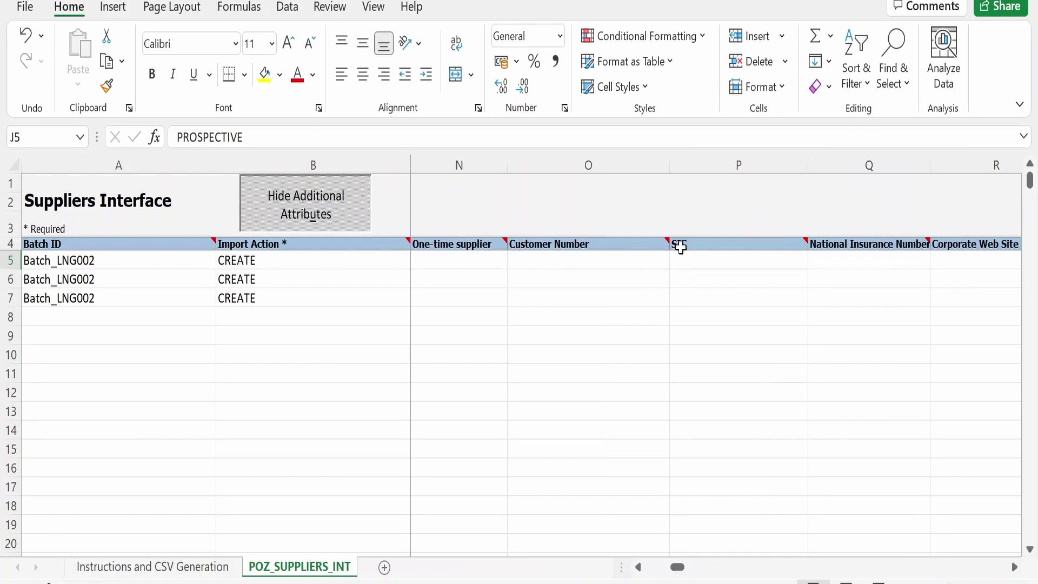
click(1013, 566)
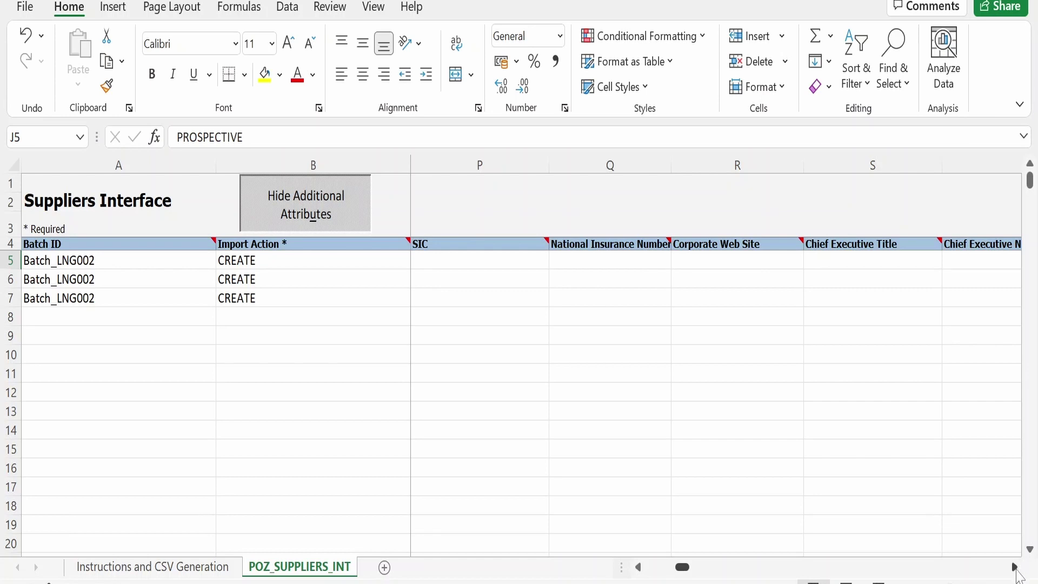
click(1014, 566)
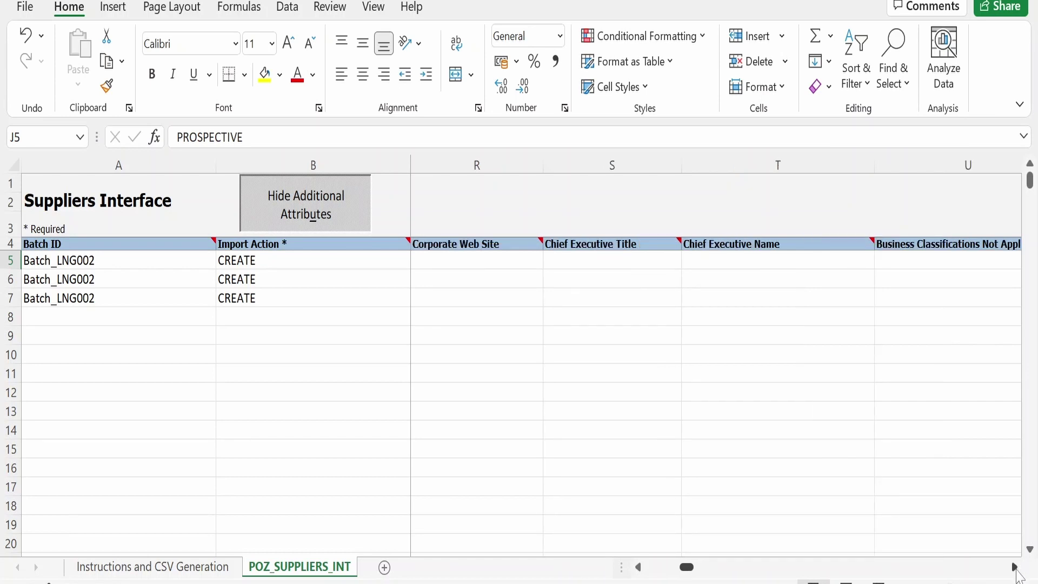
click(1013, 566)
click(1014, 567)
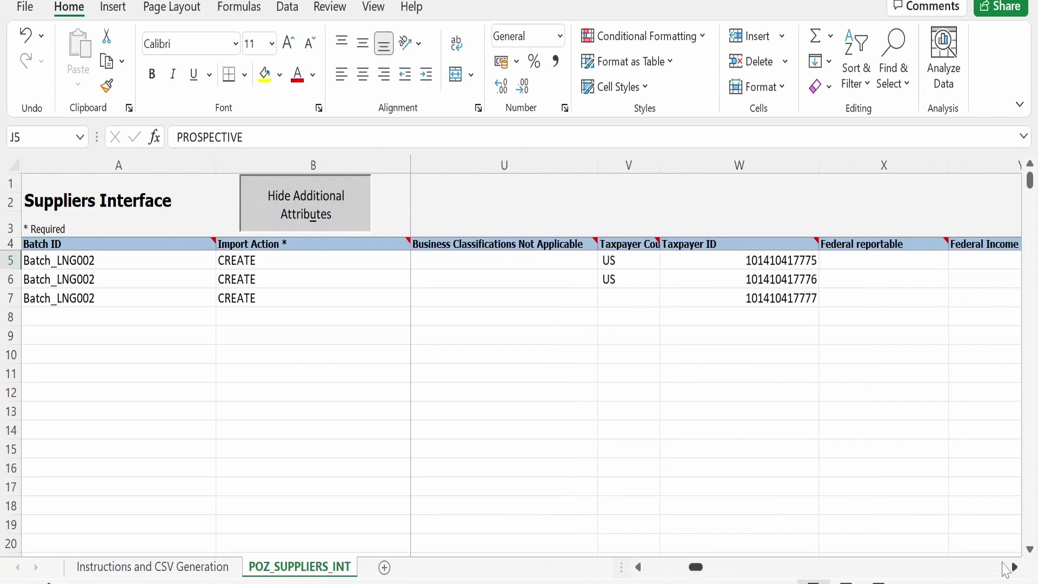
click(1014, 566)
click(435, 243)
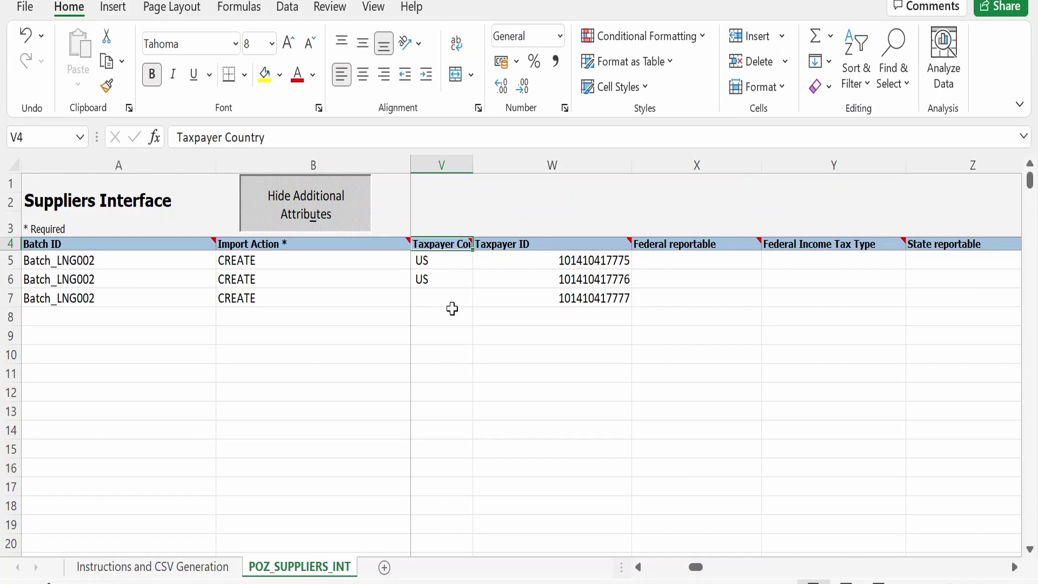
click(450, 279)
key(ctrl+c)
click(440, 297)
key(ctrl+v)
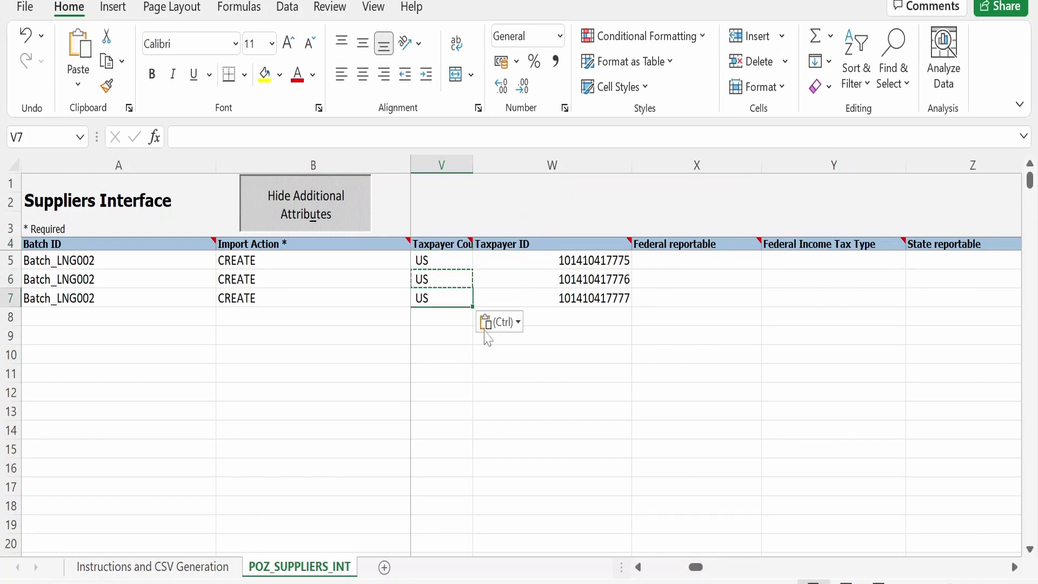
click(598, 340)
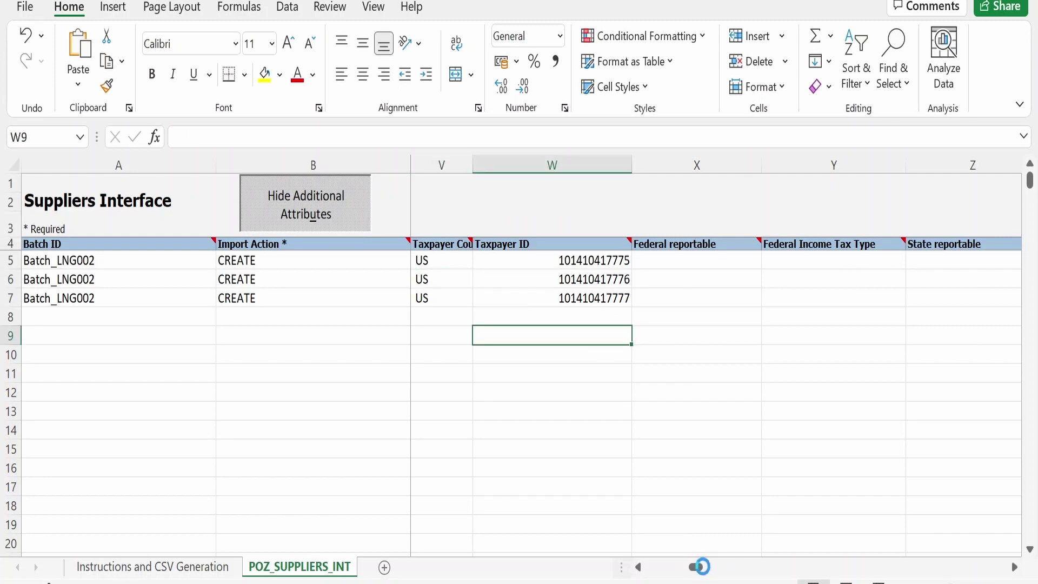
Review the Batch ID, first supplier row and Supplier Name entries of the three suppliers.
drag(698, 574, 570, 522)
click(49, 260)
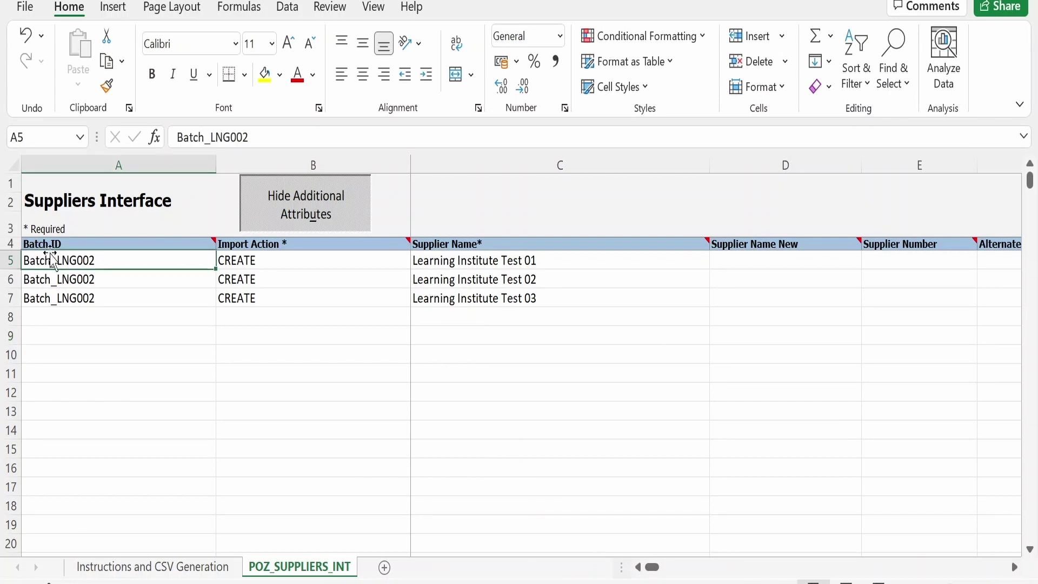
click(11, 261)
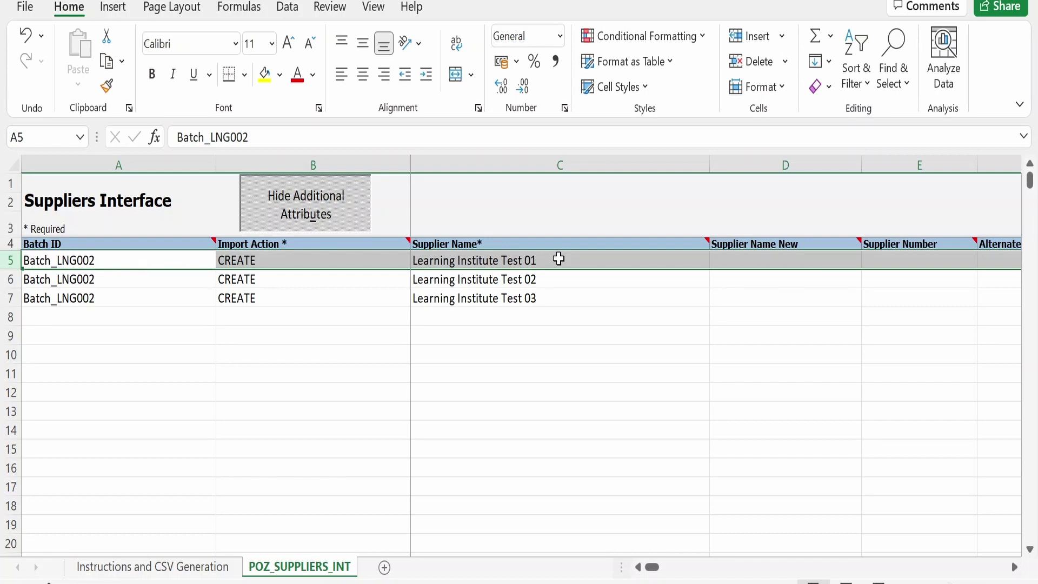
drag(457, 279, 456, 297)
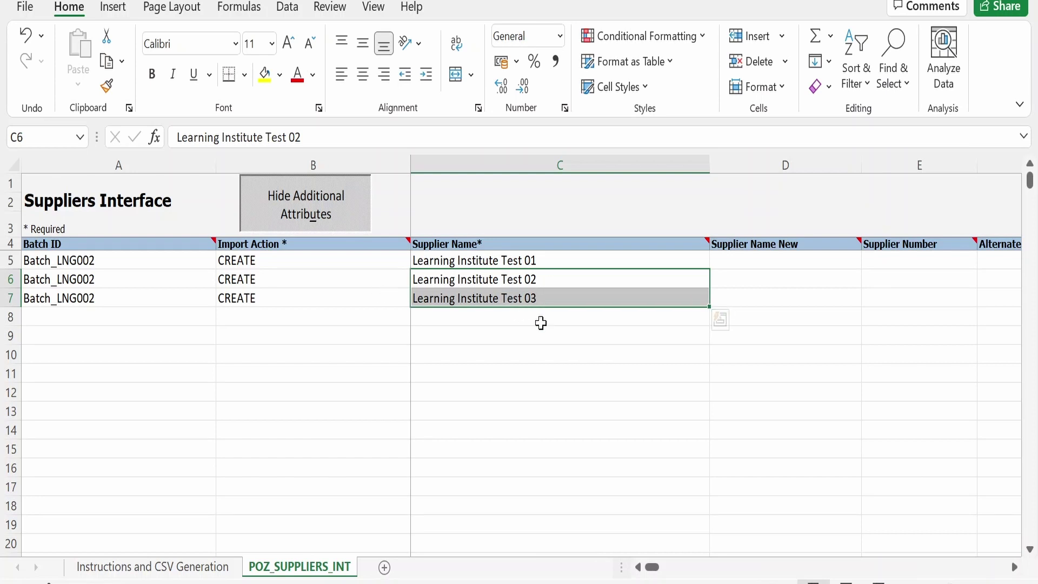
click(537, 263)
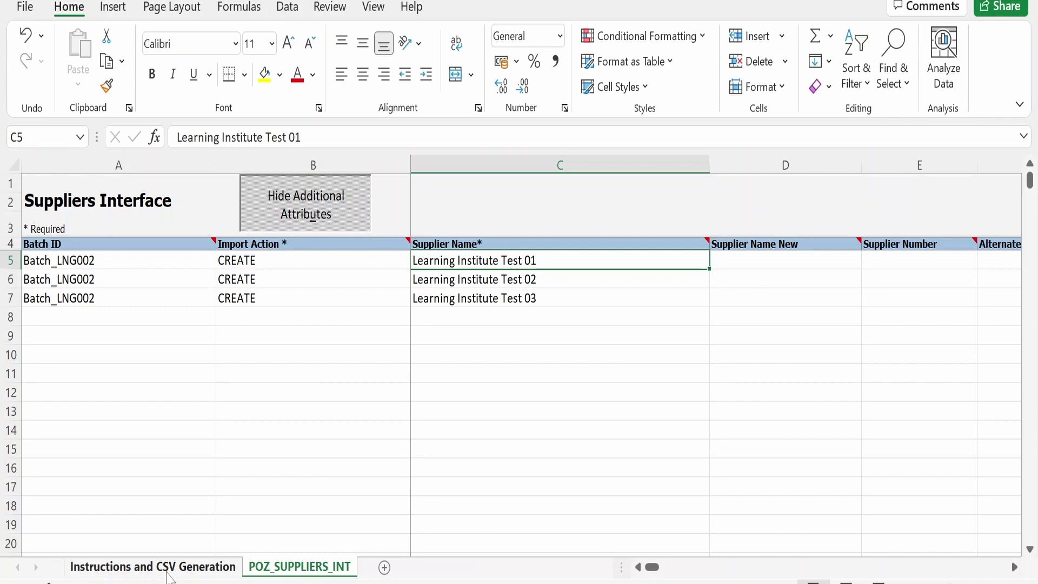
From the Instructions and CSV Generation sheet, generate the import files, saving the ZIP and the CSV as PozSuppliersInt on the Desktop.
click(168, 572)
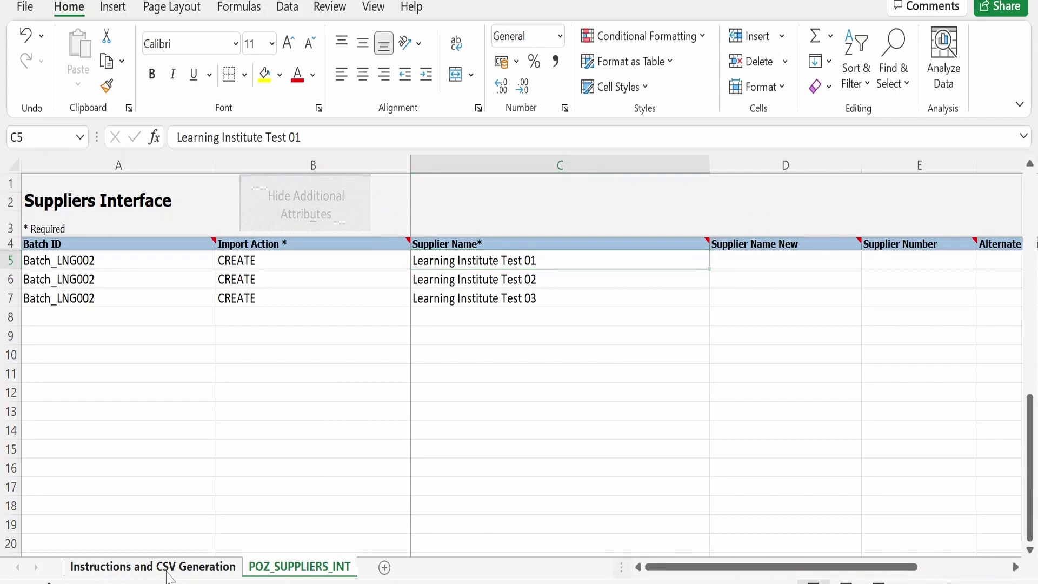
scroll(173, 378, up, 15)
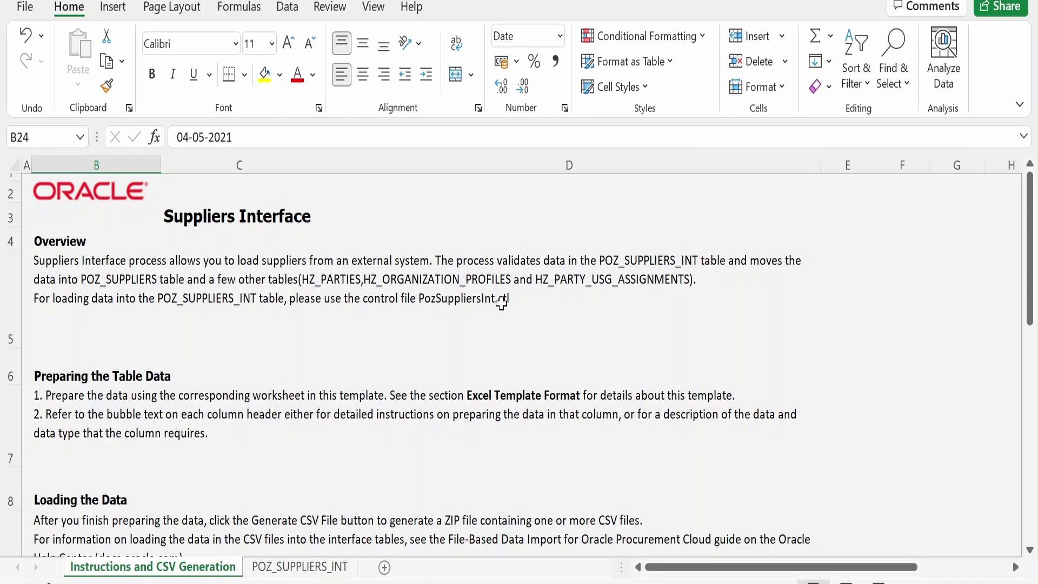
scroll(539, 324, down, 3)
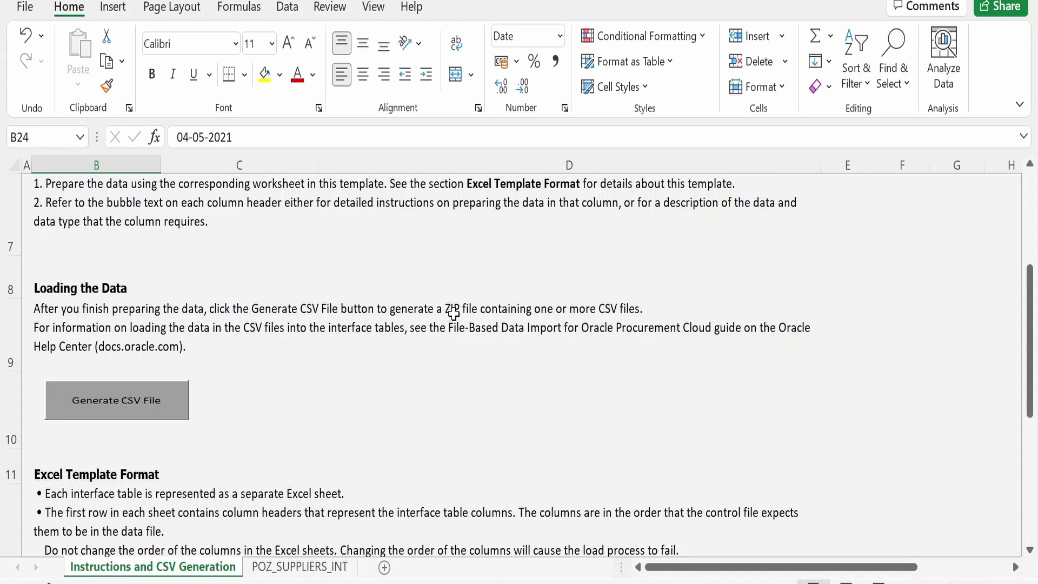
click(119, 414)
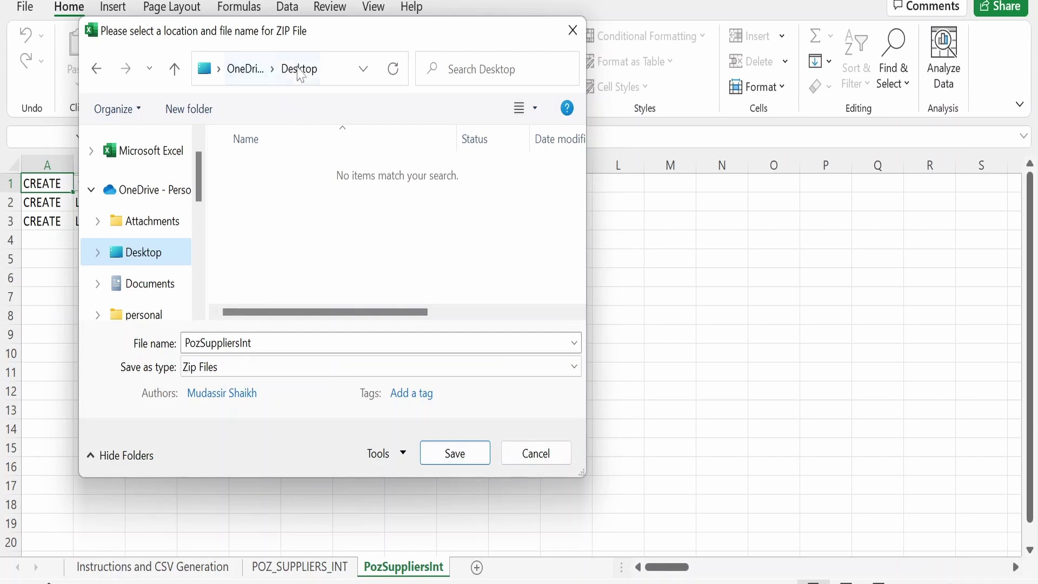
click(450, 451)
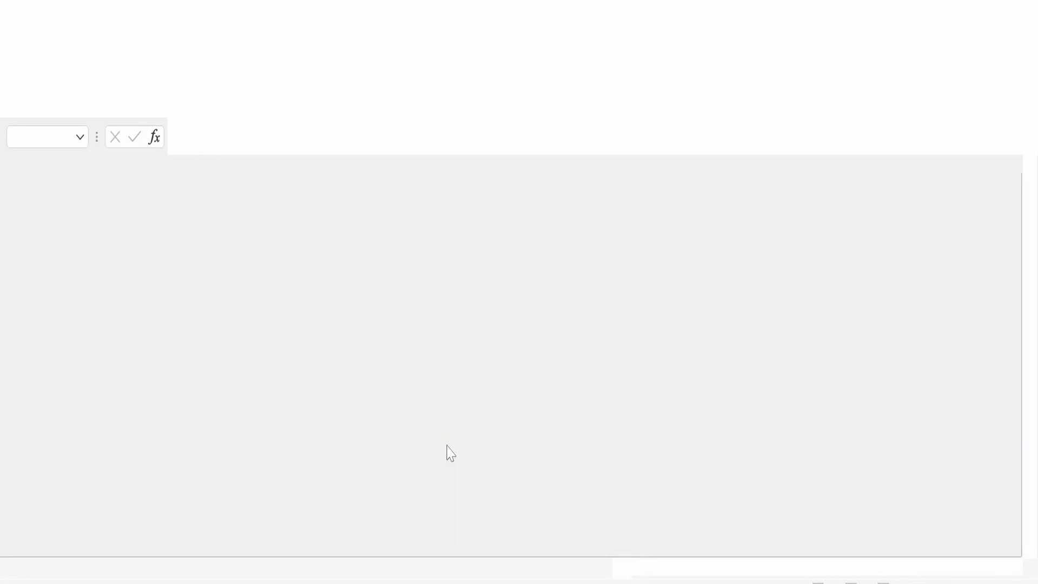
key(F12)
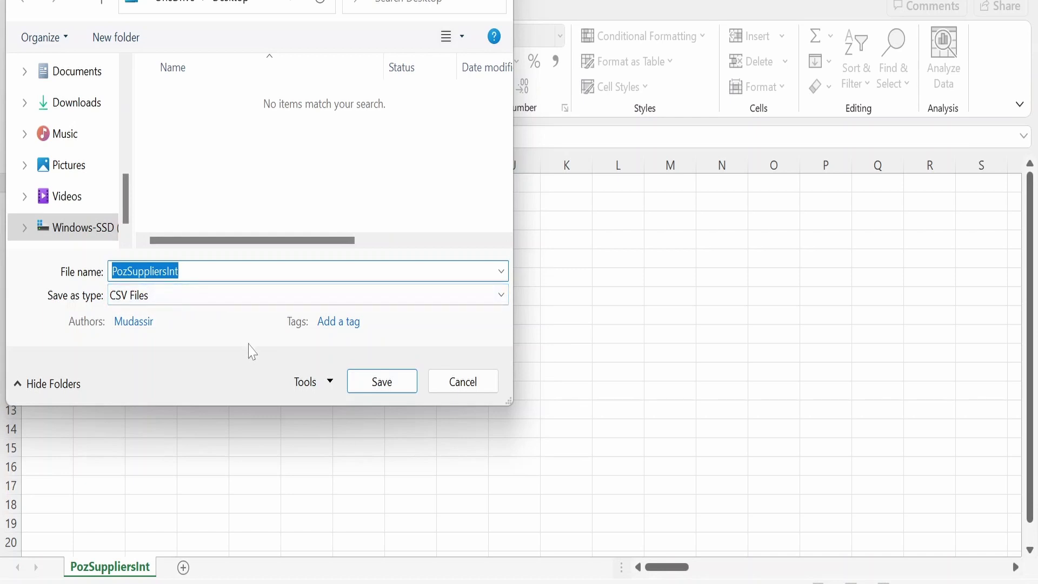
click(396, 383)
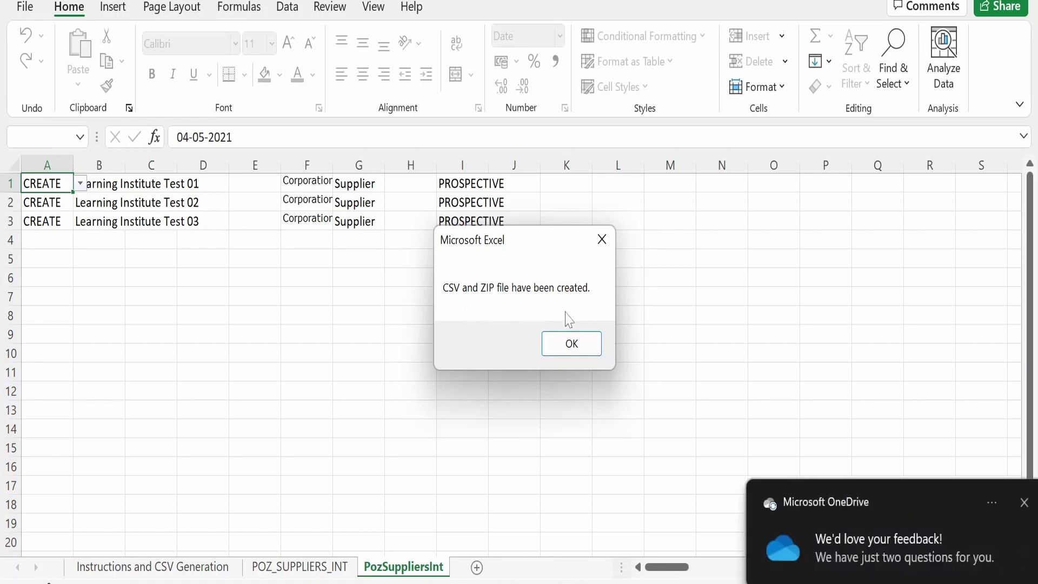
click(569, 342)
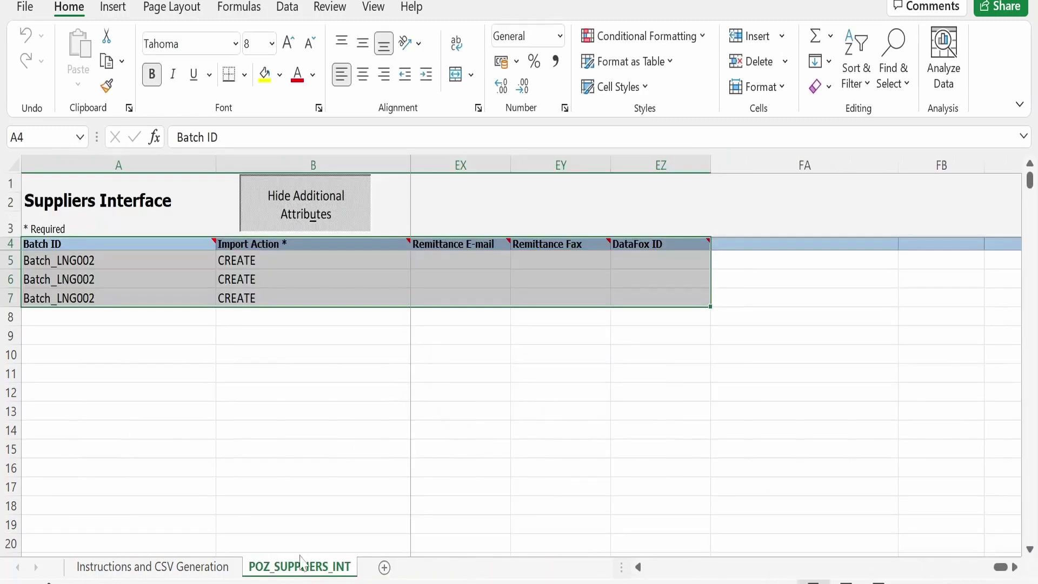
Read the Importing the Loaded Data section on the Instructions and CSV Generation sheet, including submitting the import and correcting errors.
click(152, 567)
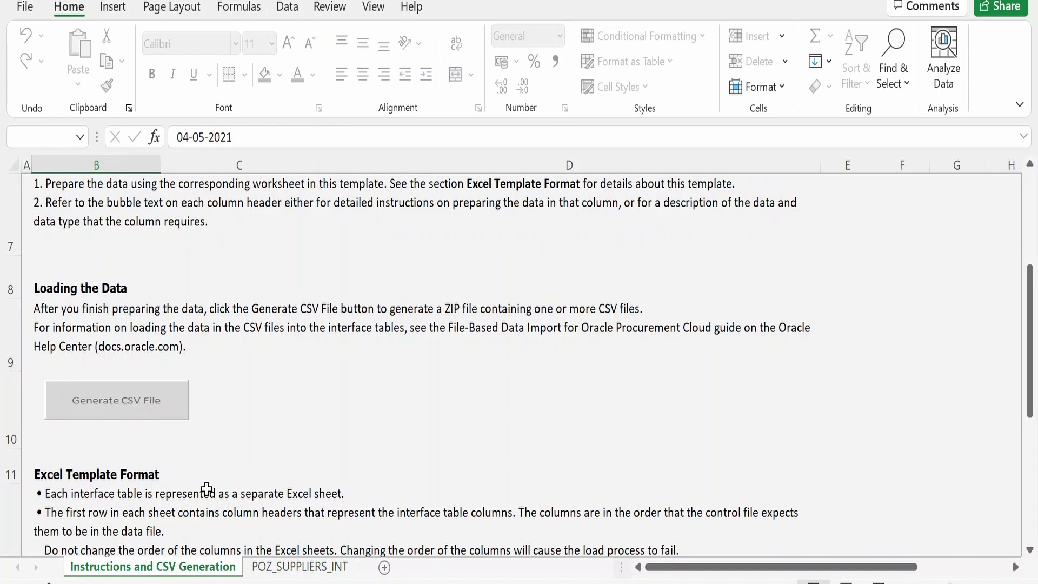
scroll(301, 481, down, 5)
click(308, 470)
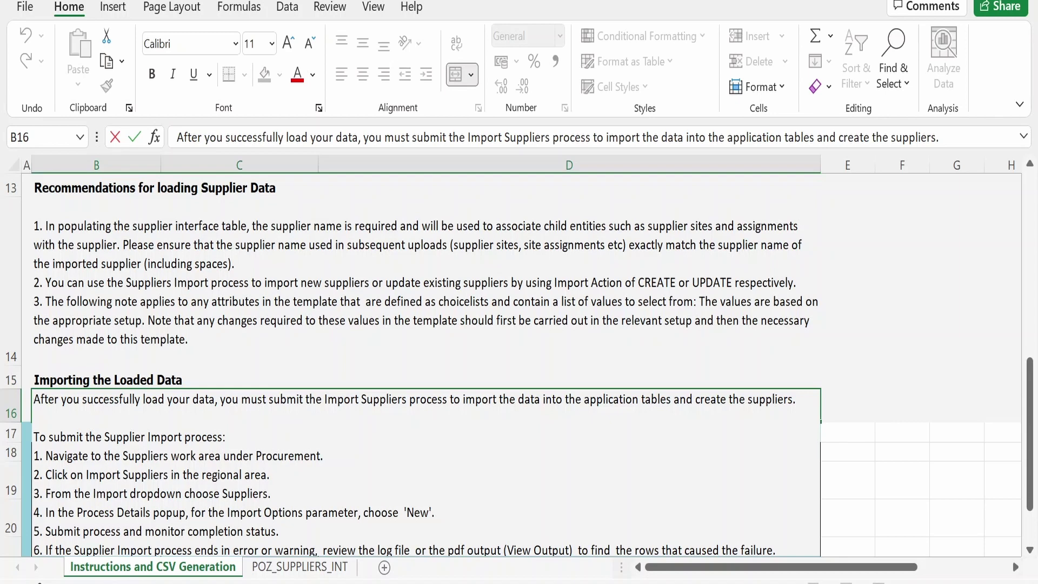
click(34, 455)
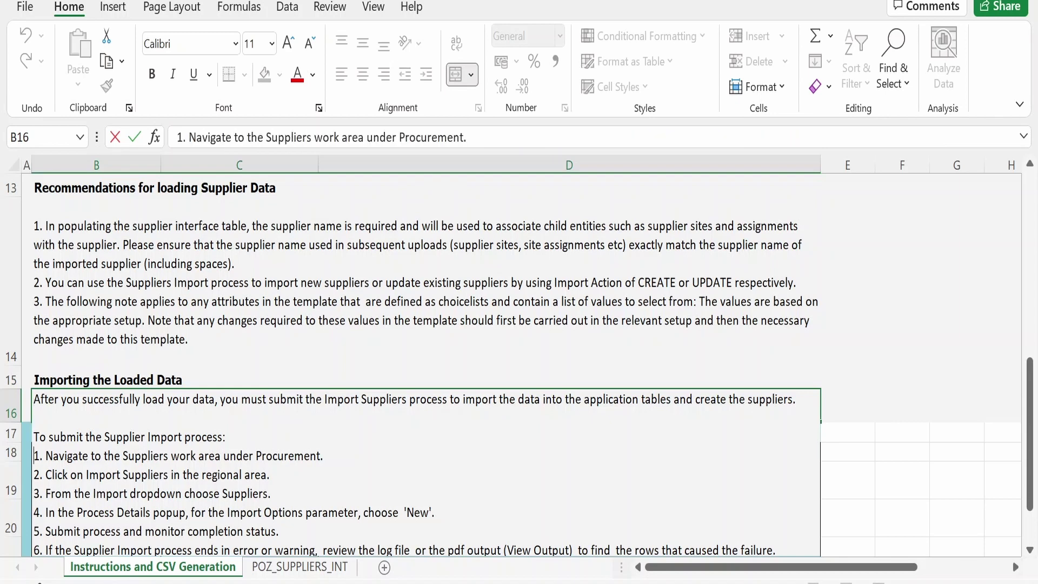
key(Down)
key(Down)
key(Down)
key(Down)
key(Down)
key(Down)
key(Down)
key(Down)
key(Down)
key(Down)
key(Down)
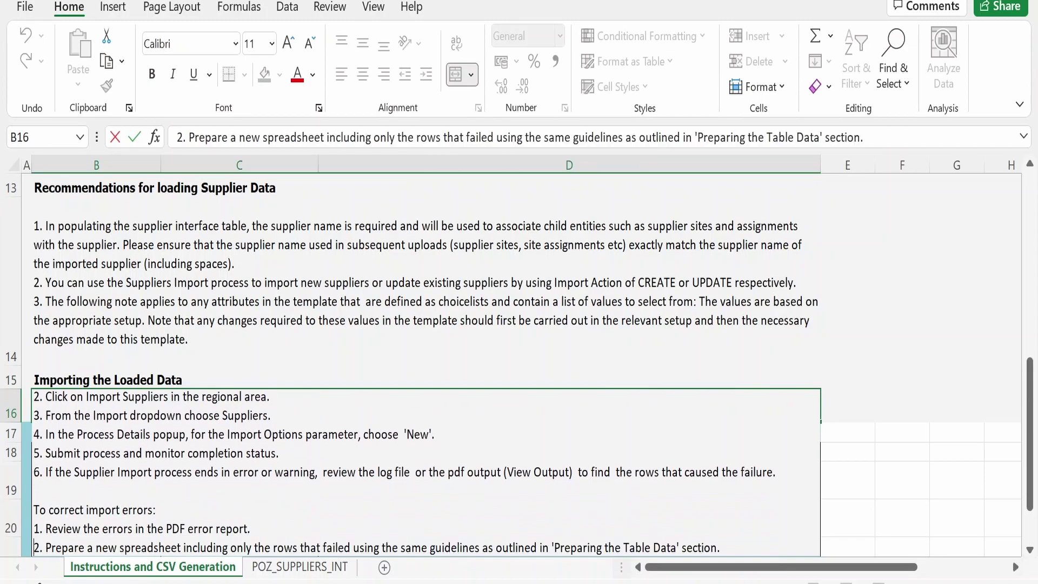
key(Down)
key(Down)
key(Down)
key(Down)
key(Down)
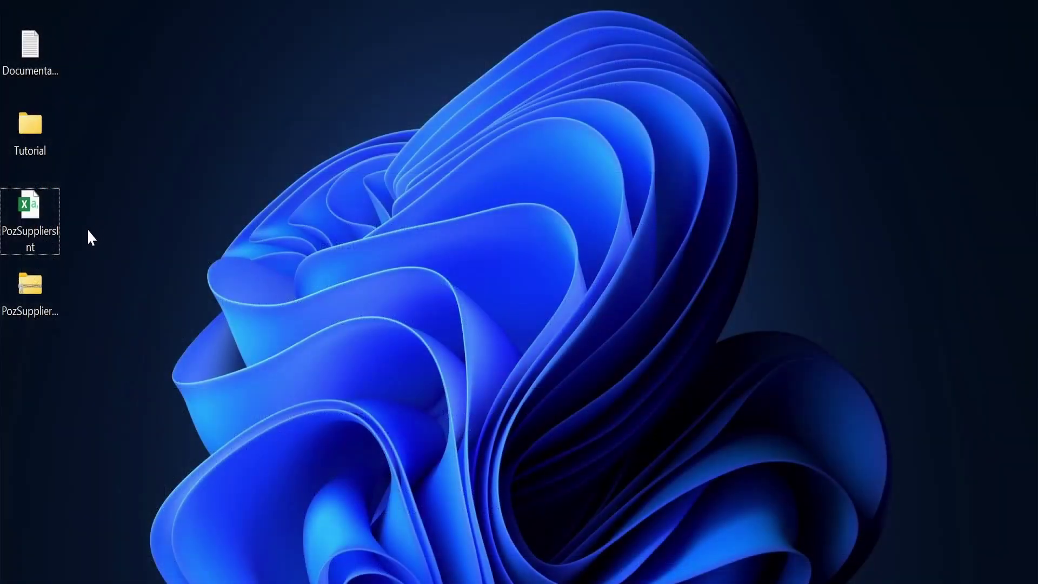
Open the PozSuppliersInt CSV from the desktop in Notepad++ to examine its rows, and check the contents of the PozSuppliersInt ZIP.
right_click(35, 218)
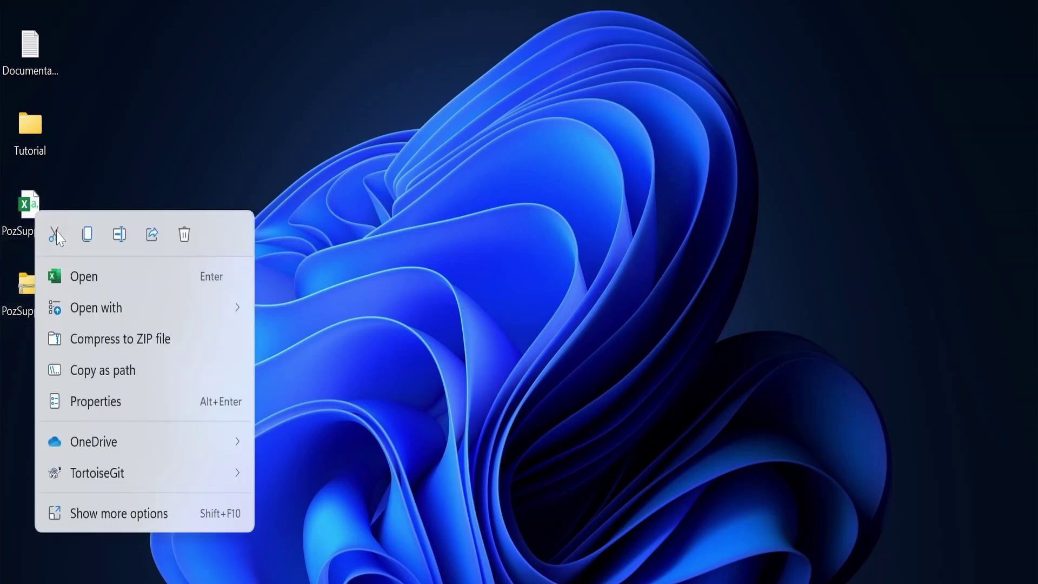
click(108, 518)
click(162, 148)
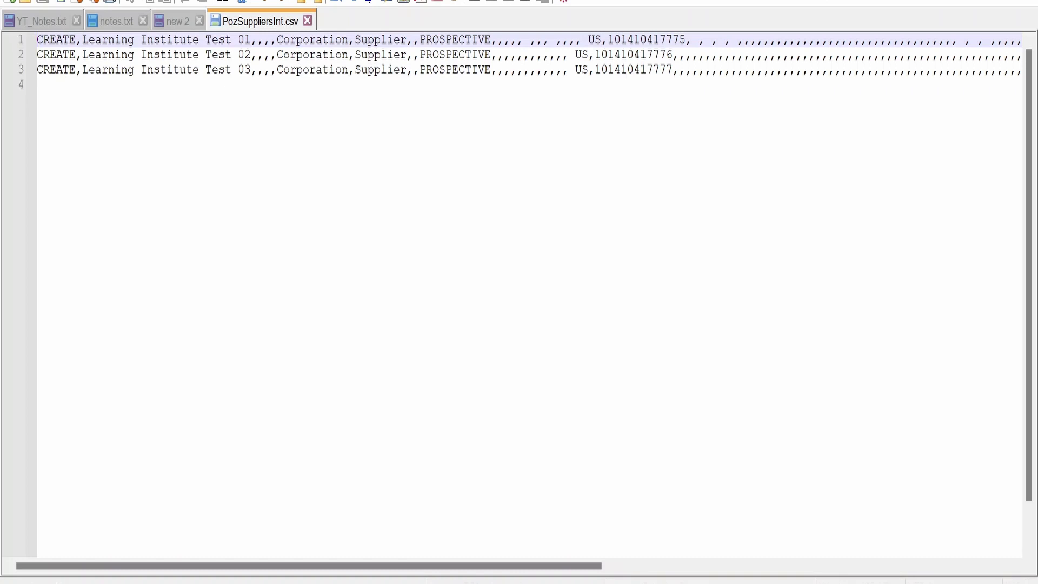
drag(560, 566, 994, 567)
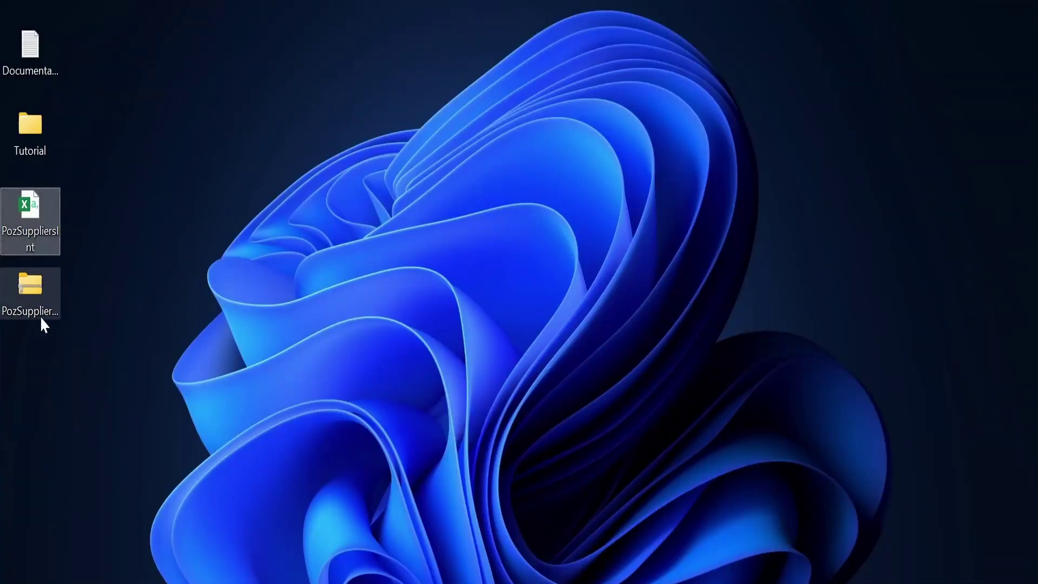
double_click(42, 304)
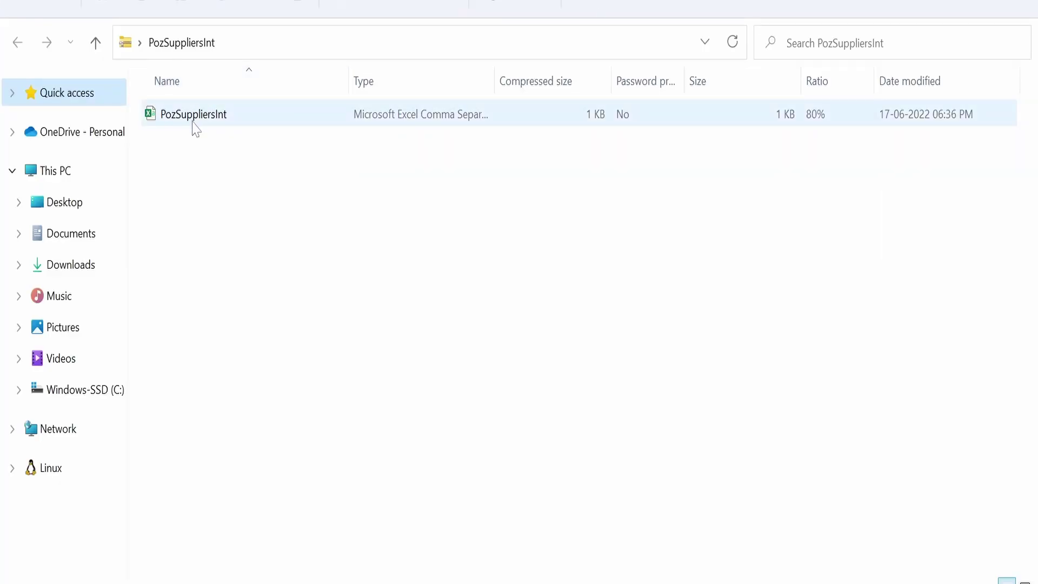
click(202, 127)
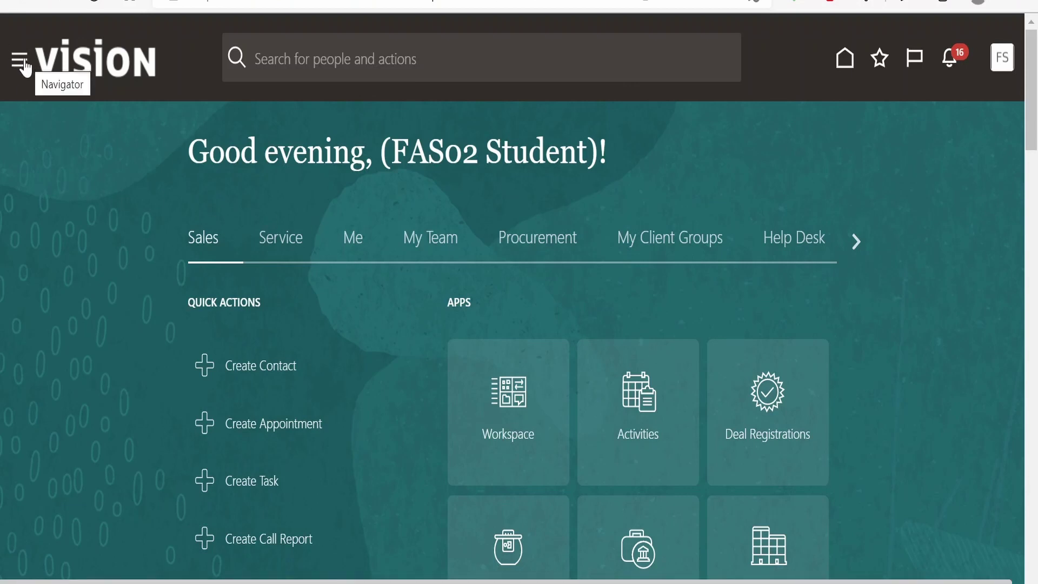
Open the File Import and Export page from the Tools group.
click(25, 68)
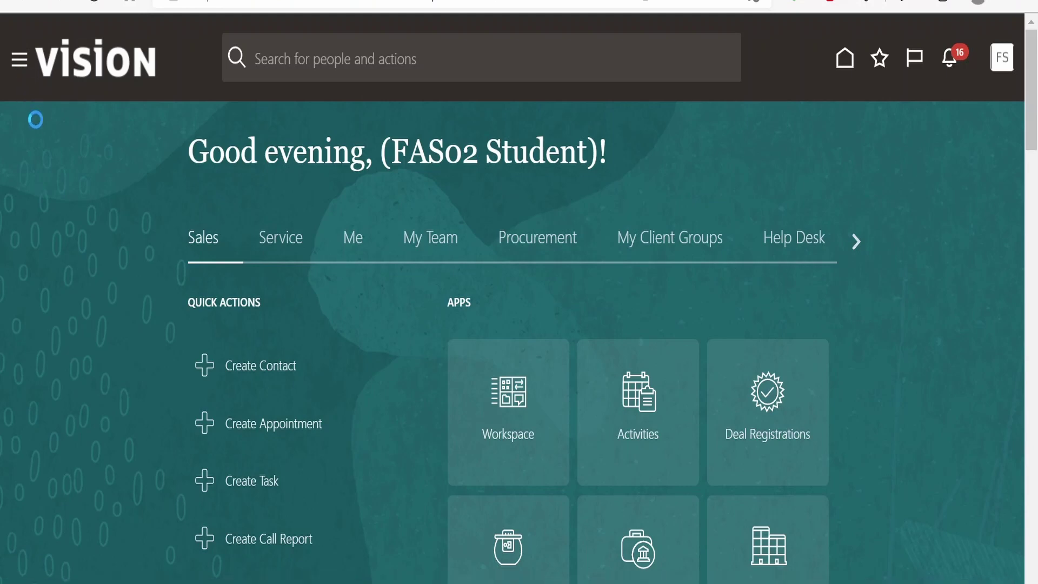
scroll(97, 487, down, 15)
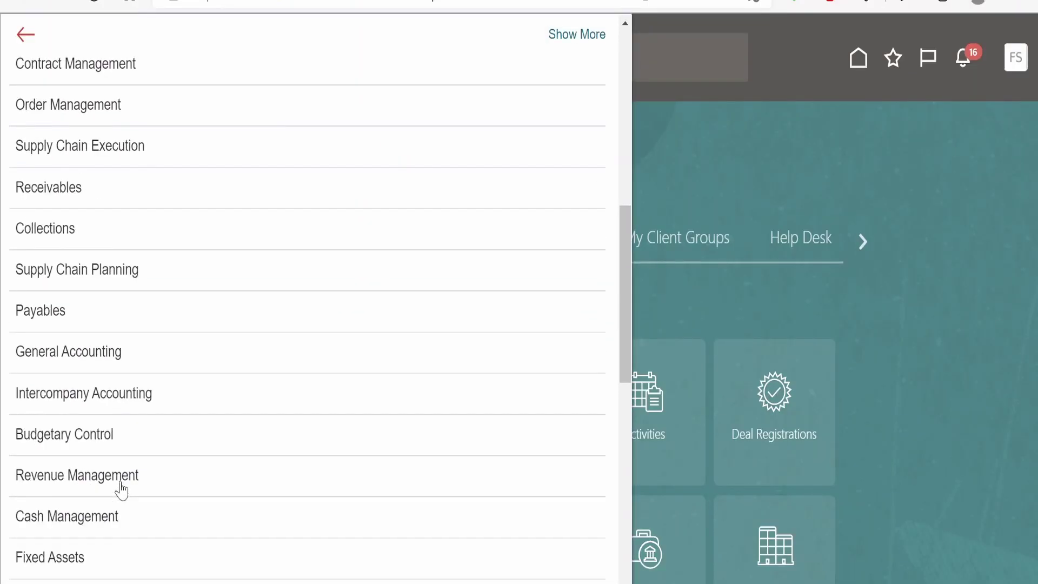
scroll(101, 493, down, 5)
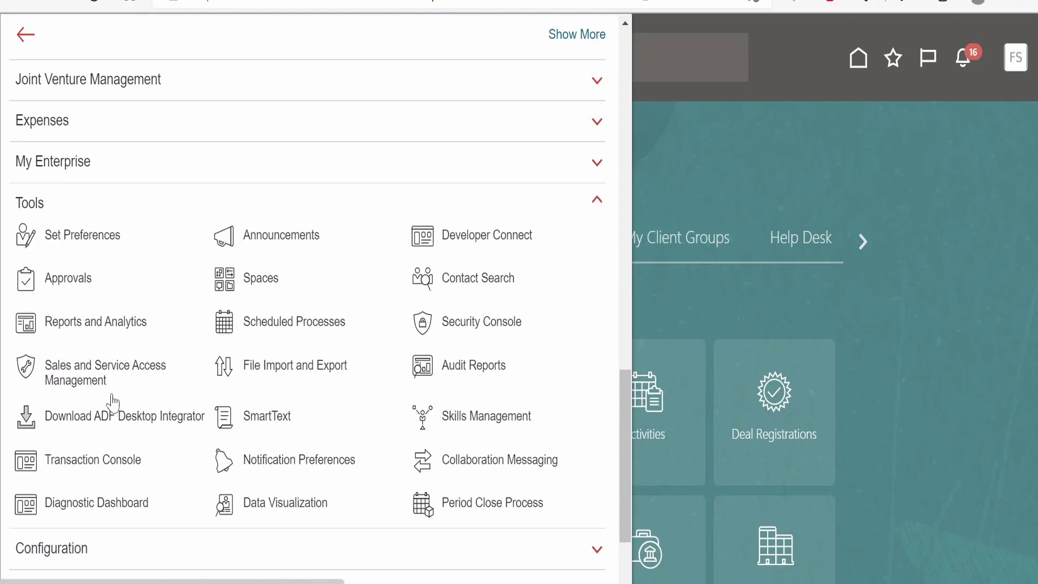
scroll(292, 249, down, 3)
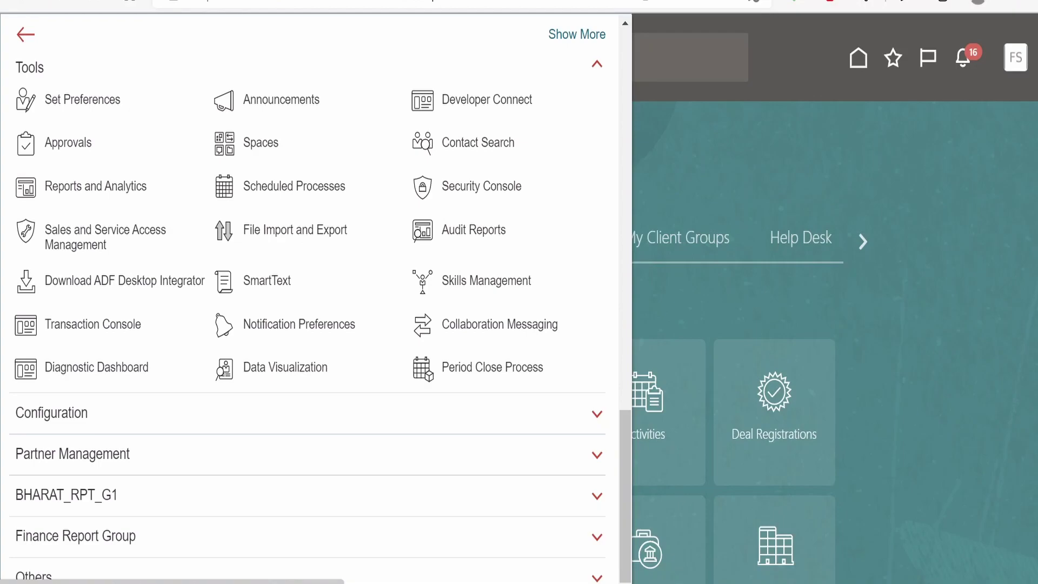
click(302, 233)
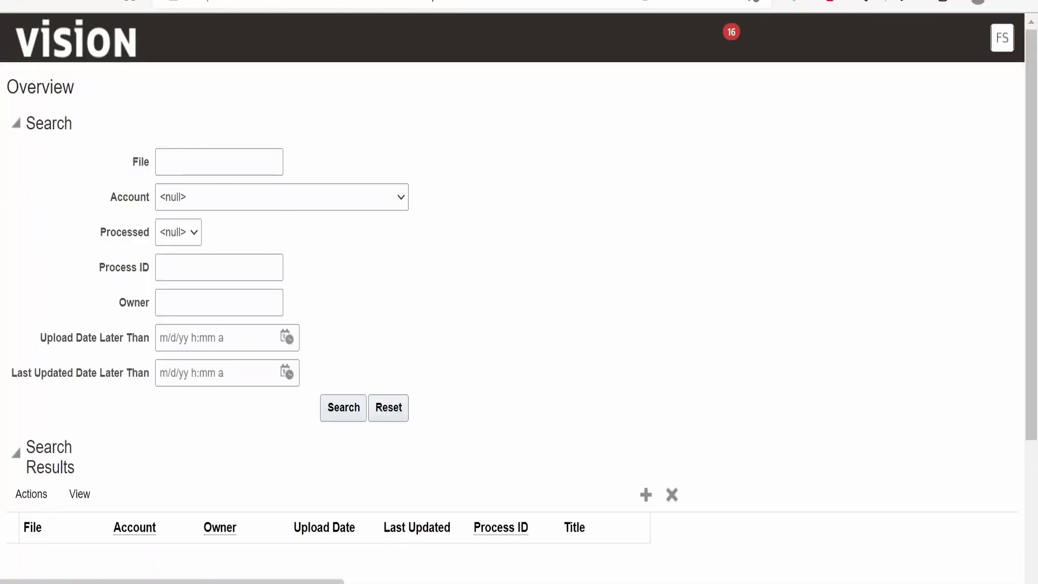
Look up the UCM account in the Import Suppliers documentation and set the file search's Account to prc/supplier/import.
click(254, 201)
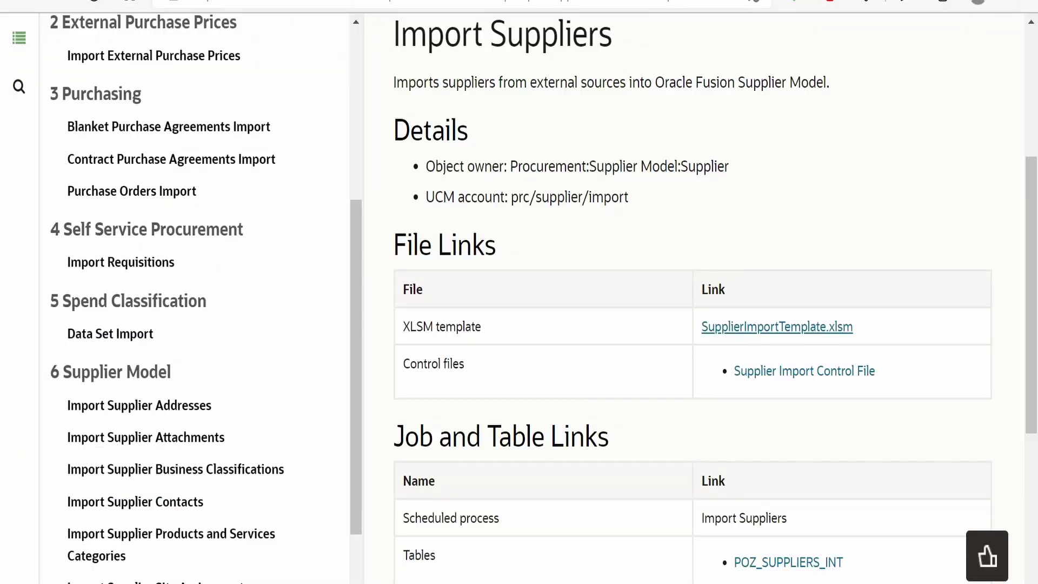
drag(629, 198, 510, 198)
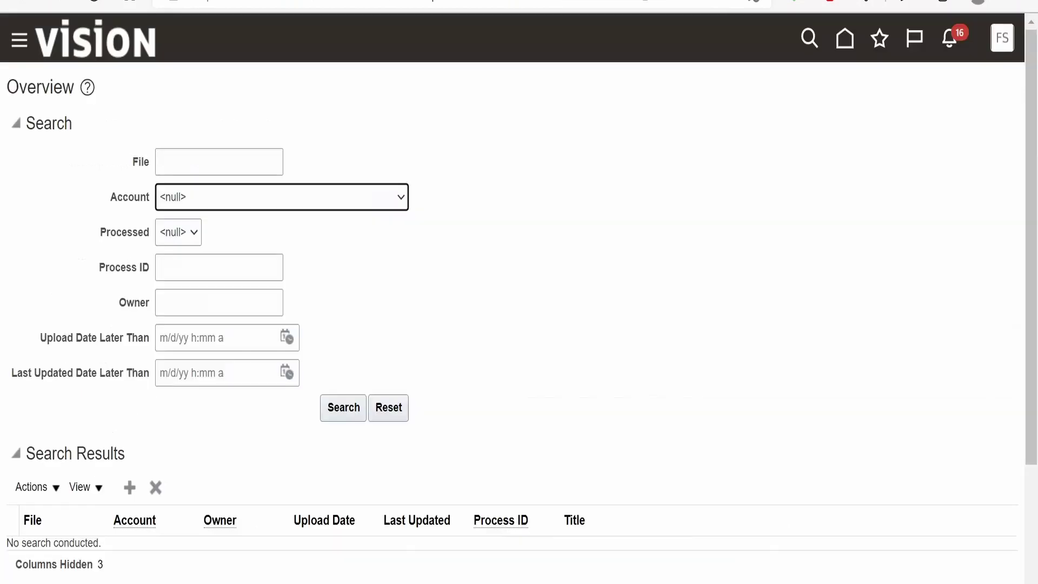
click(234, 208)
scroll(217, 354, down, 15)
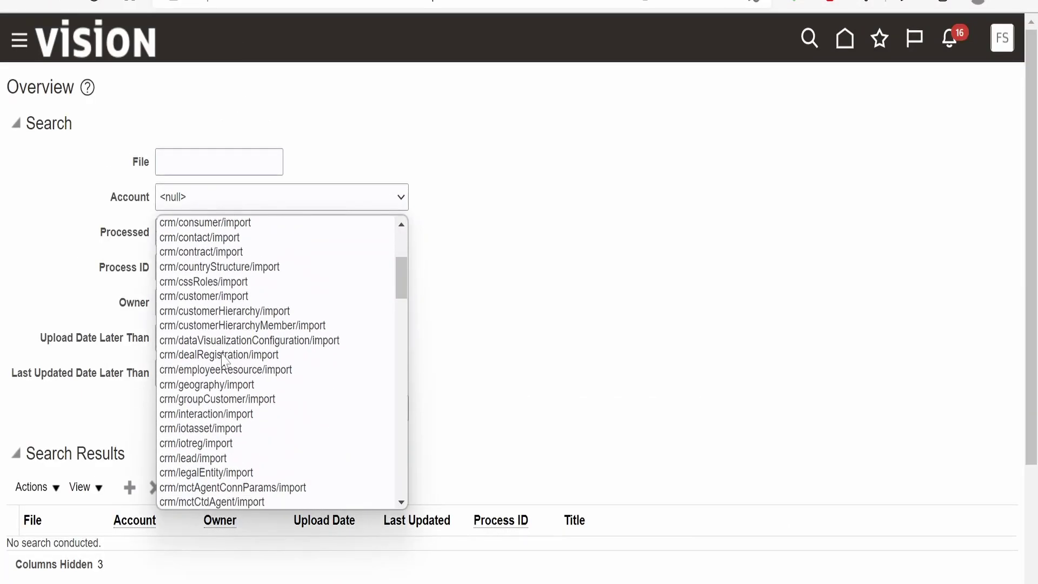
scroll(217, 354, down, 10)
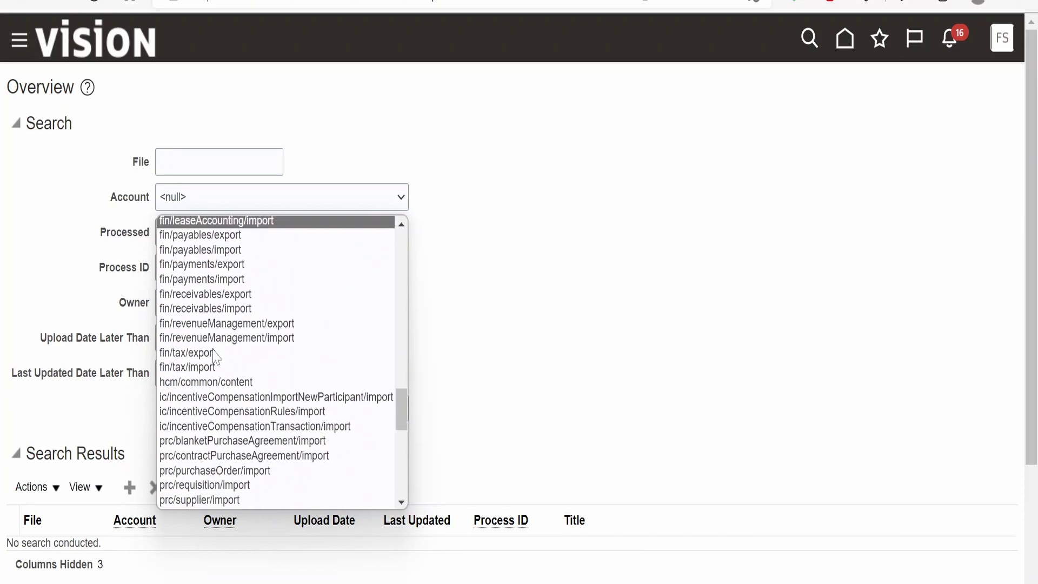
click(204, 367)
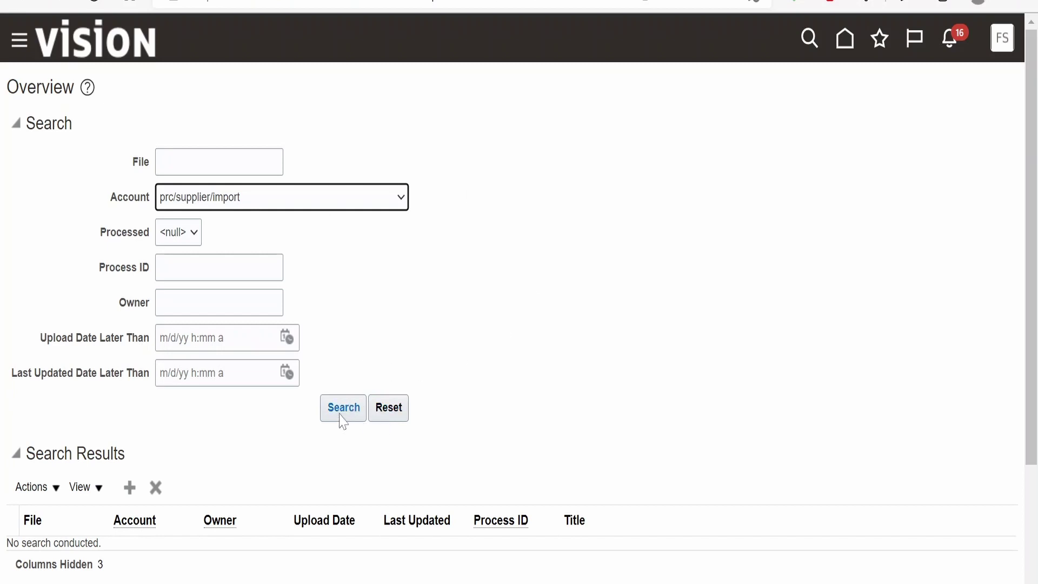
Upload PozSuppliersInt.zip to the prc/supplier/import account and check its entry in the search results.
click(129, 488)
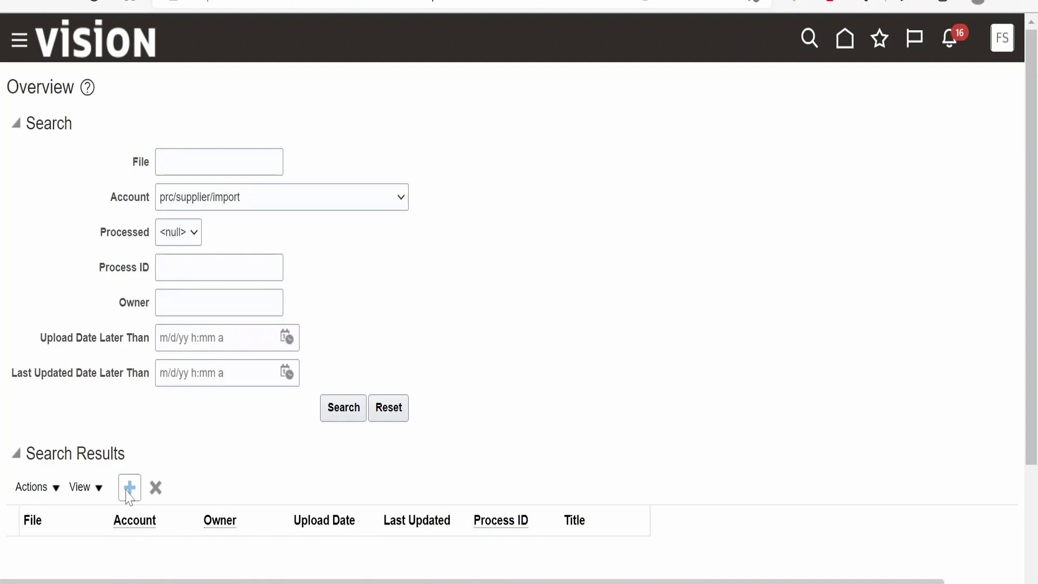
click(126, 492)
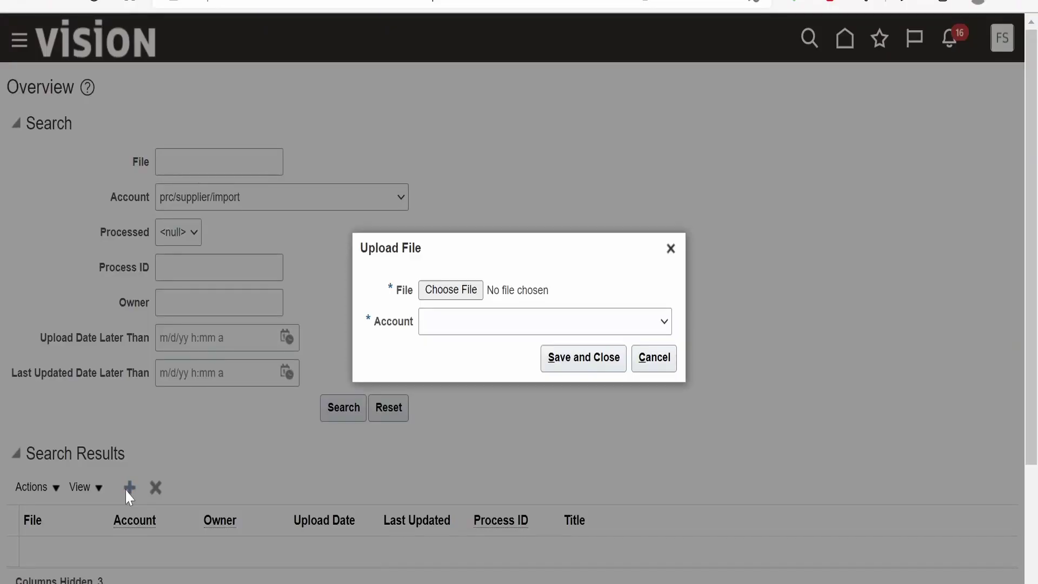
click(448, 290)
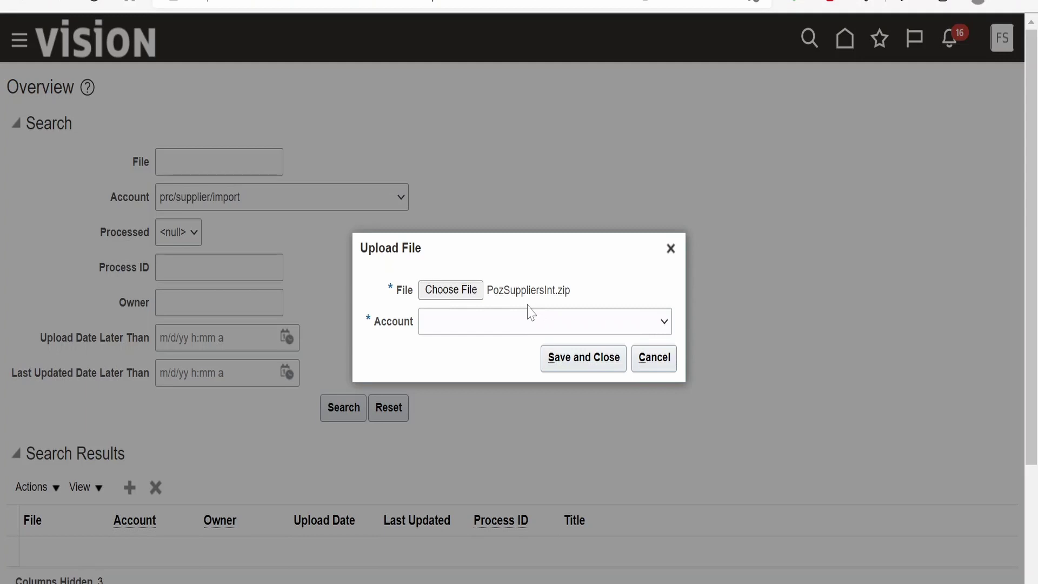
click(534, 321)
scroll(532, 226, down, 10)
scroll(530, 226, down, 15)
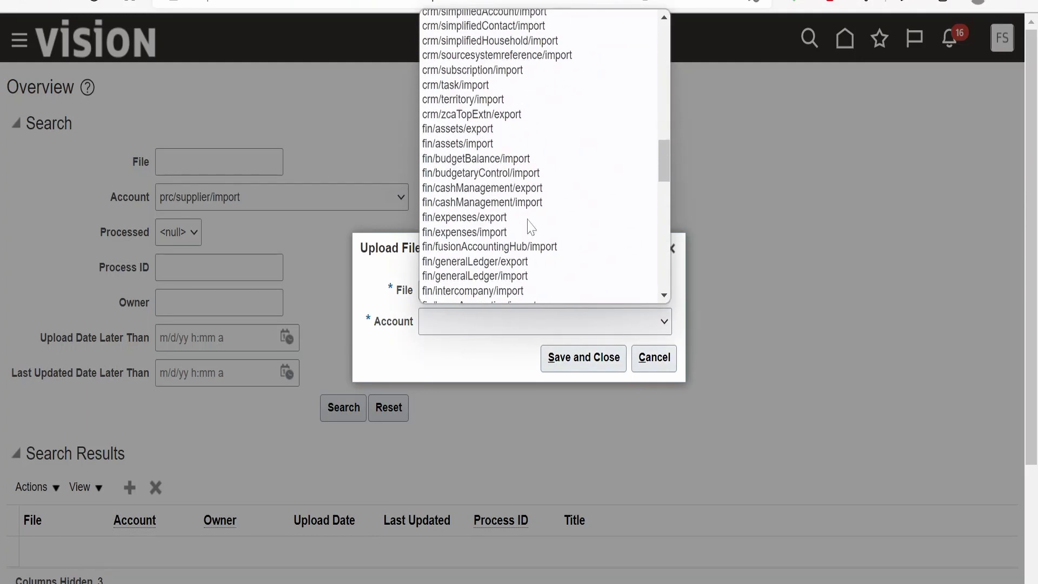
scroll(493, 237, down, 3)
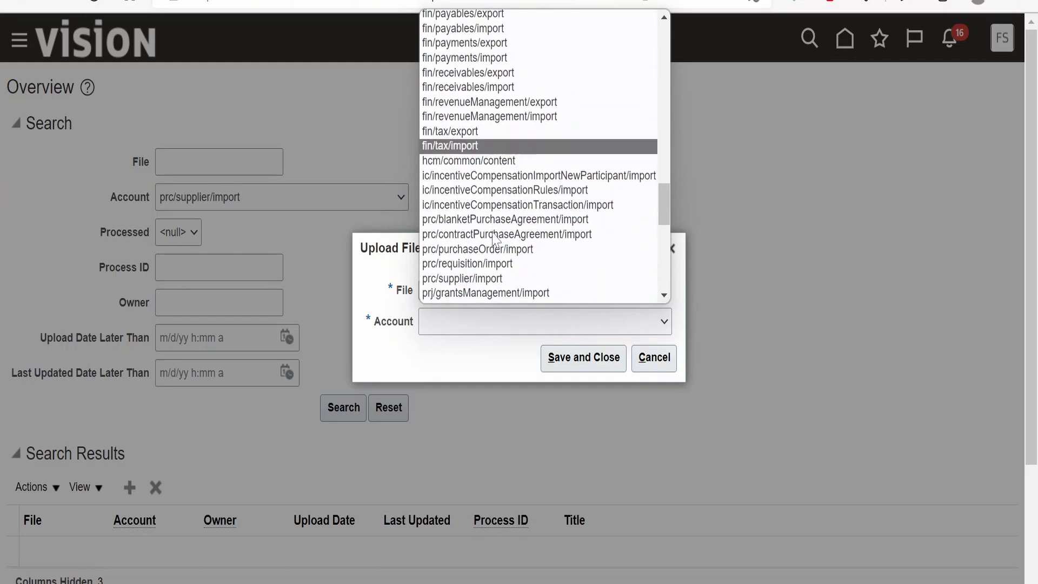
click(482, 278)
click(581, 363)
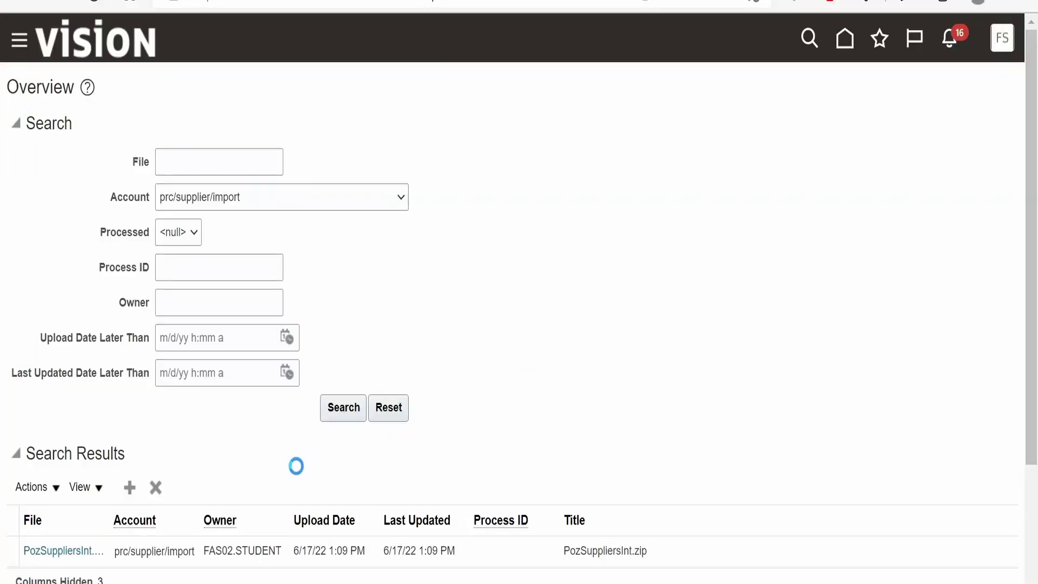
scroll(95, 537, down, 2)
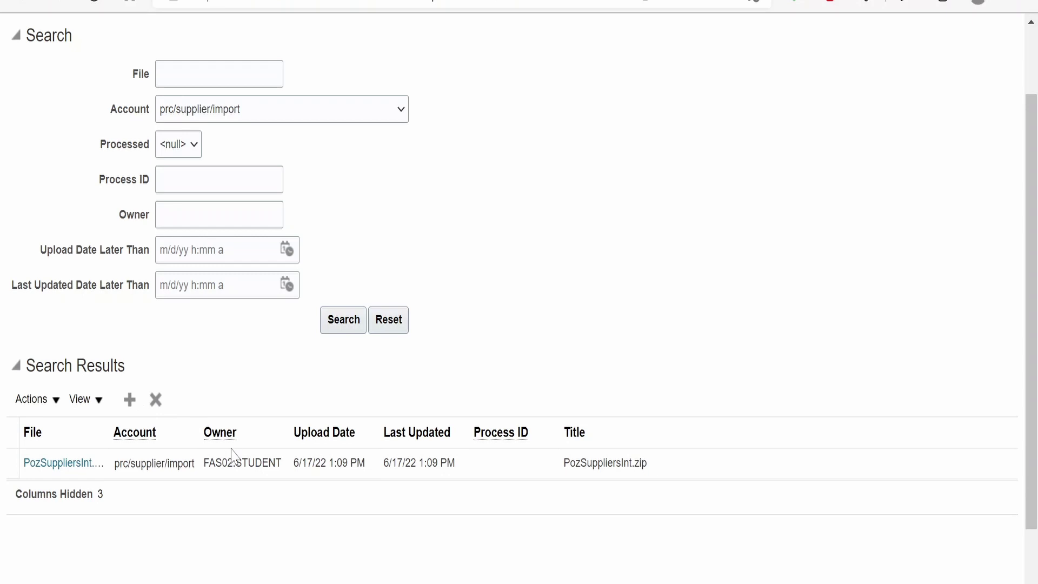
scroll(19, 46, up, 2)
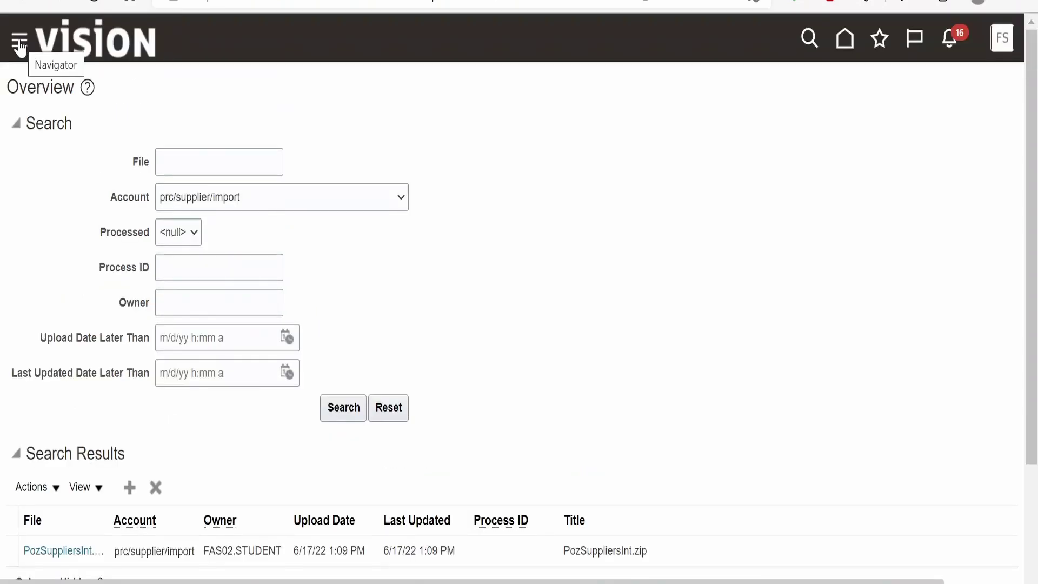
Open the Scheduled Processes page from the Tools group.
click(19, 46)
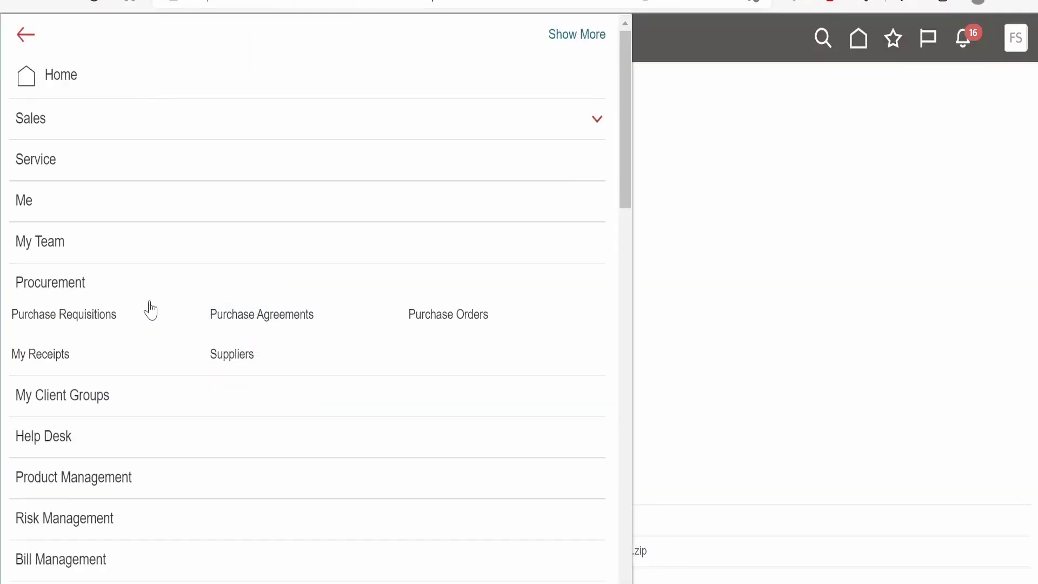
scroll(144, 324, down, 10)
scroll(140, 340, down, 8)
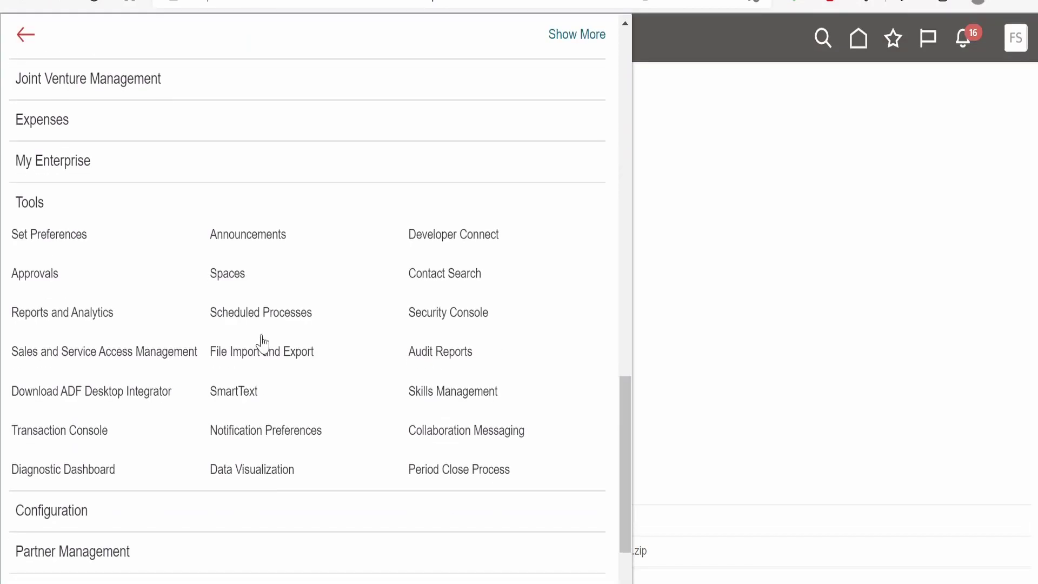
click(284, 330)
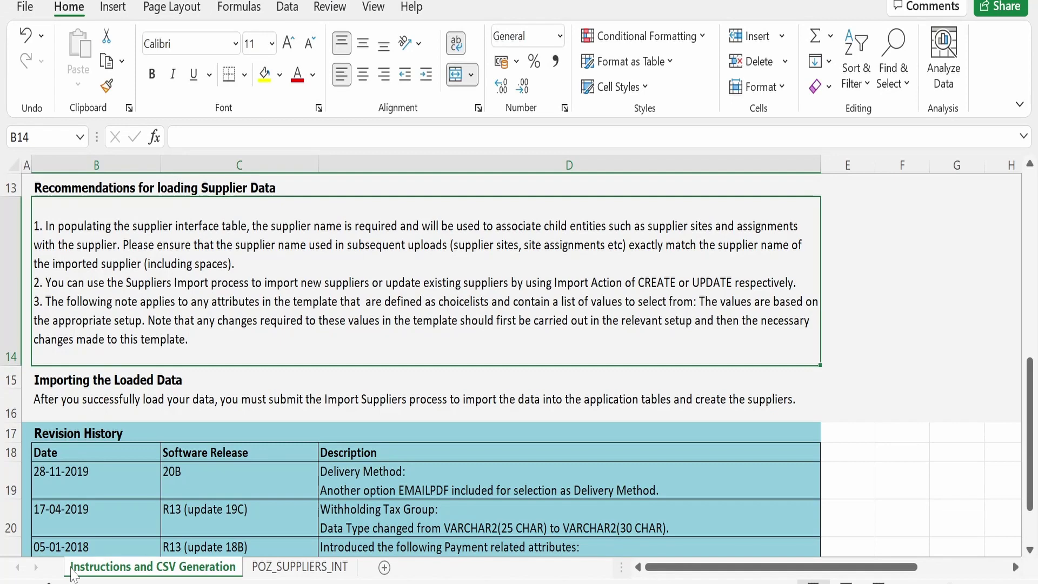
Consult the Importing the Loaded Data instructions in the Excel template, and pick Load Interface File for Import as the new scheduled process.
double_click(132, 245)
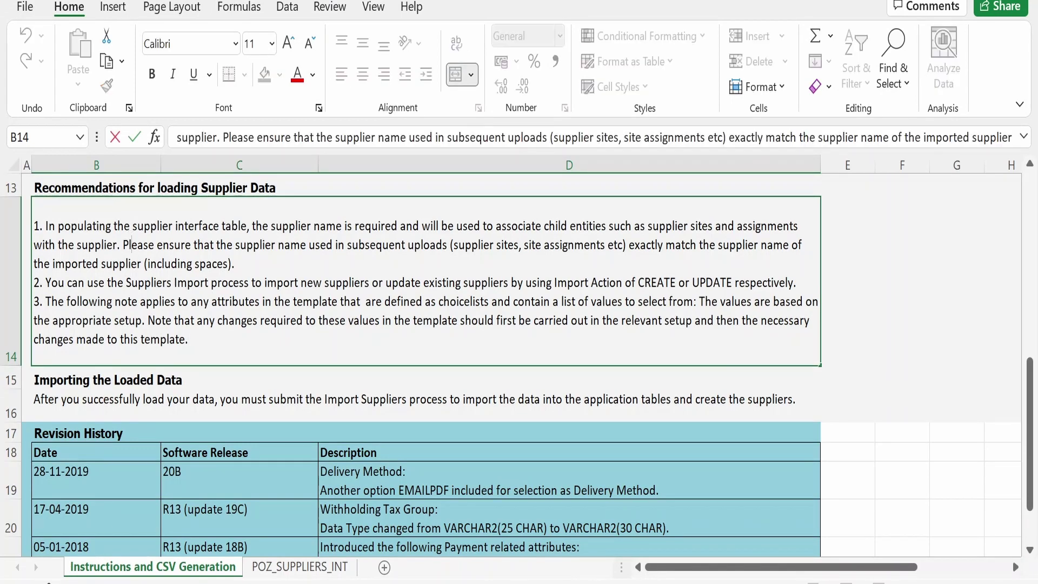
click(136, 399)
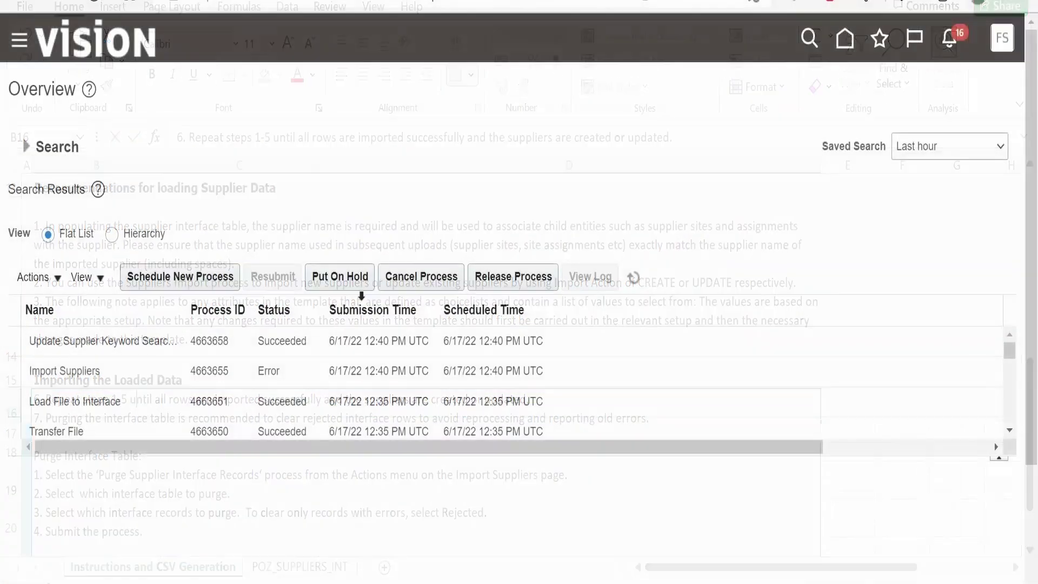
click(188, 281)
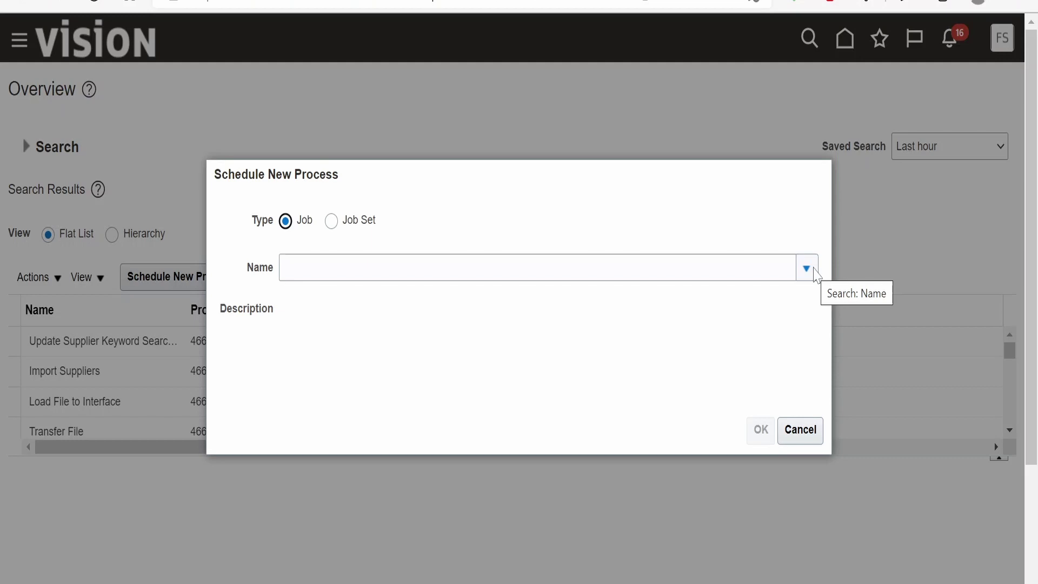
click(808, 270)
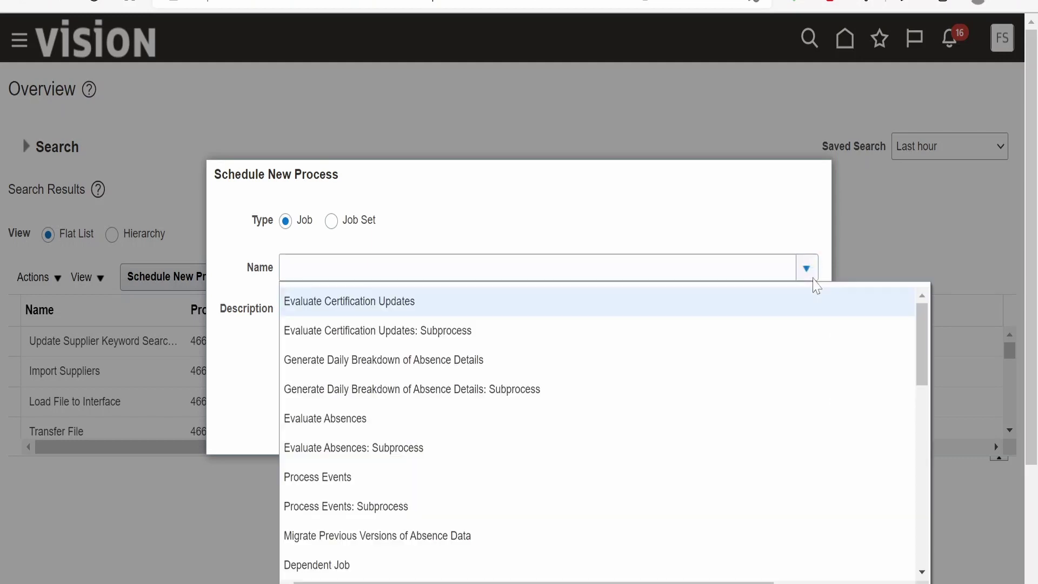
scroll(595, 496, down, 7)
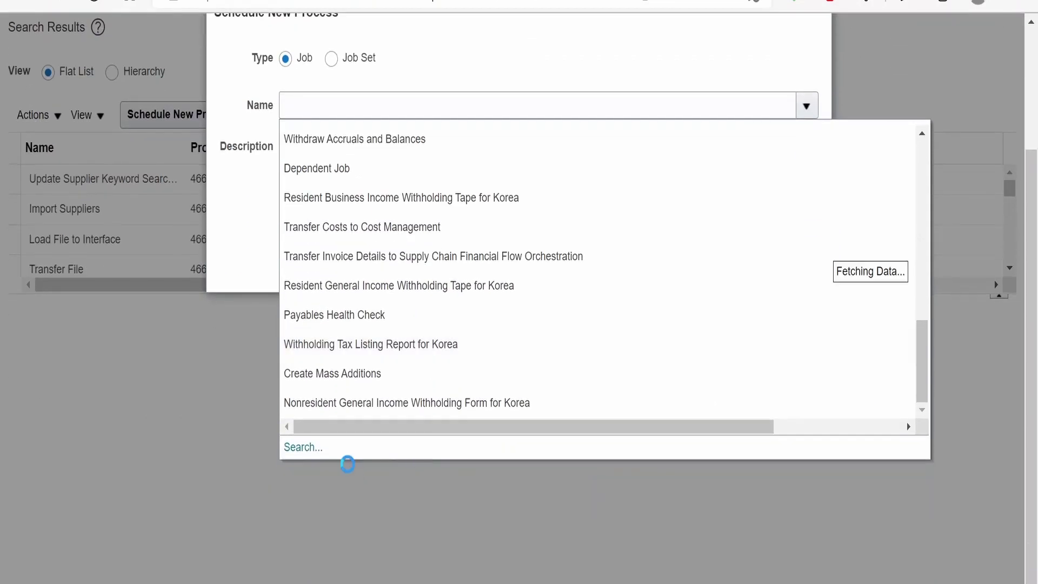
click(301, 449)
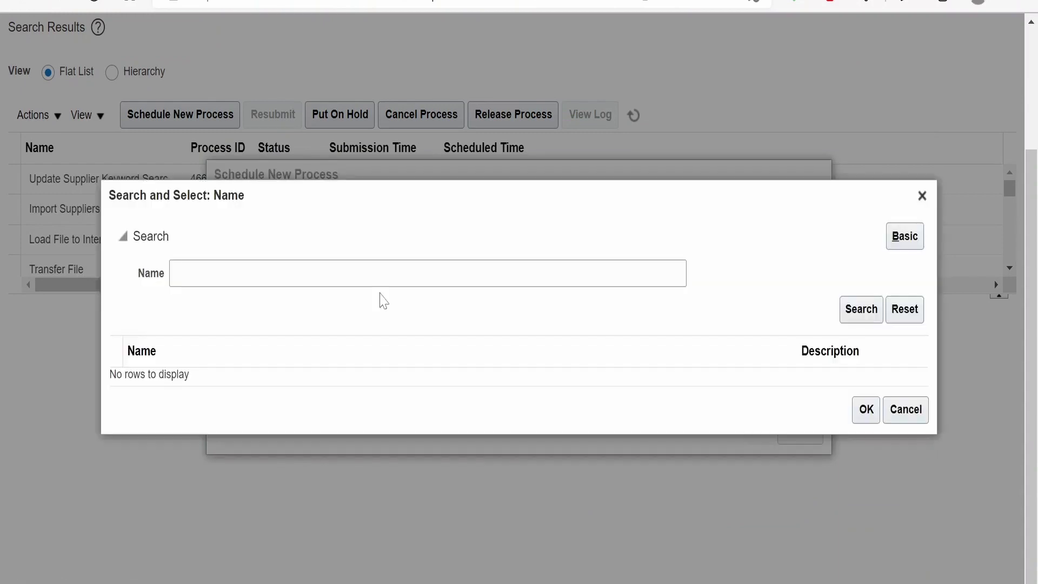
click(178, 273)
text(Load interface)
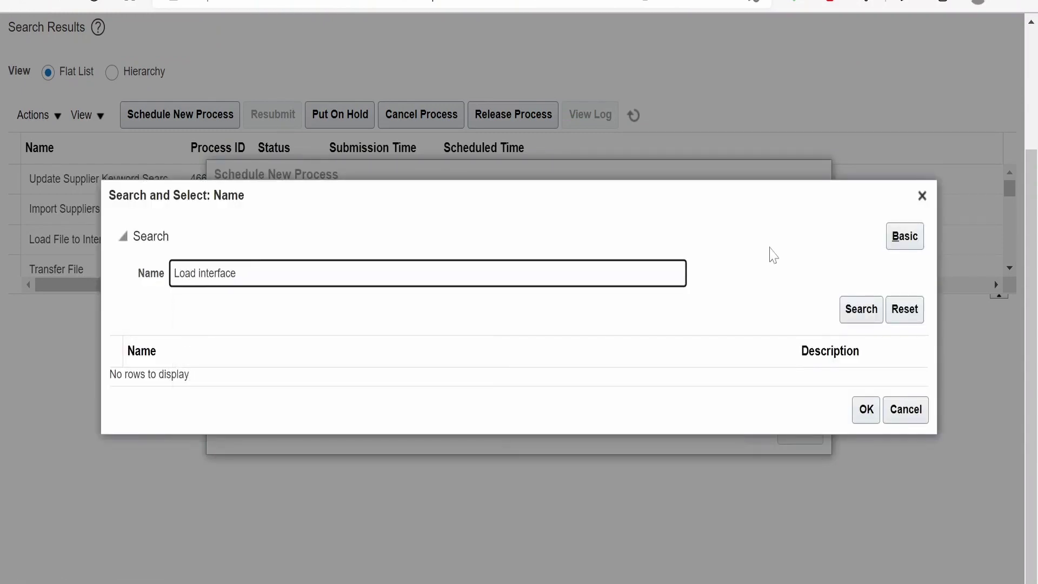
click(859, 312)
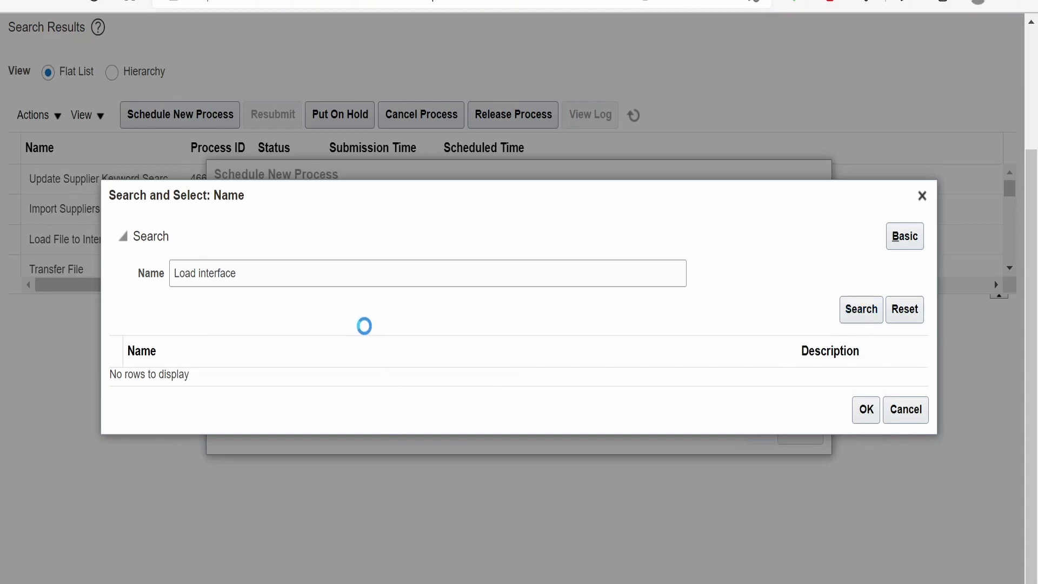
click(229, 378)
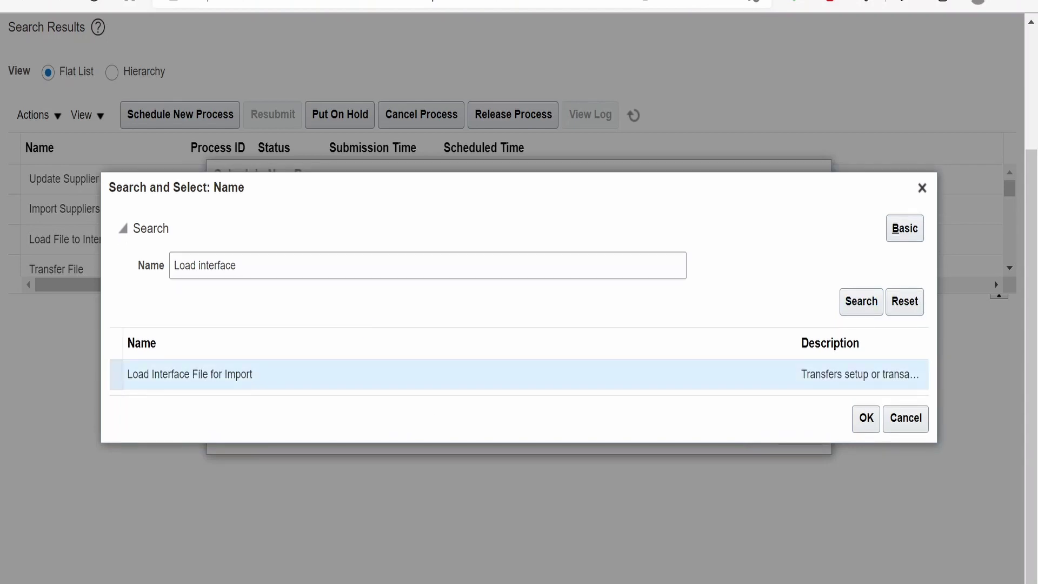
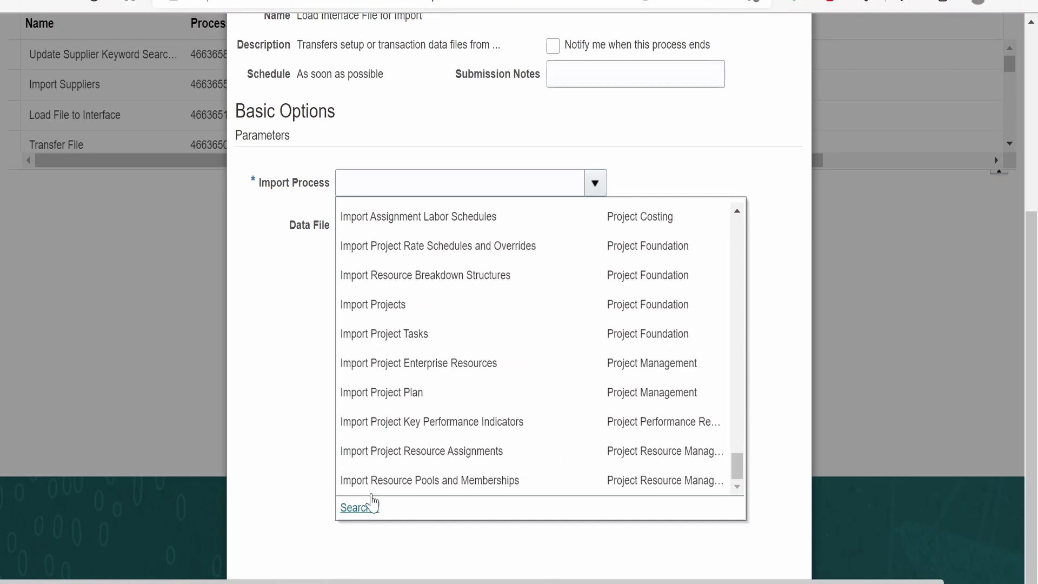
Search the available import processes for "import Suppliers".
scroll(405, 450, up, 5)
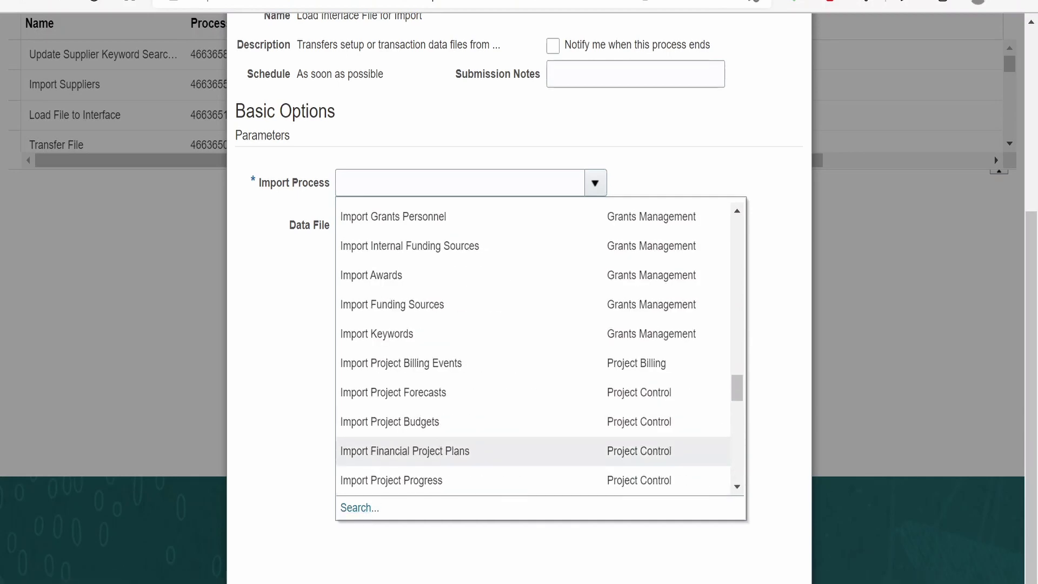
click(362, 508)
click(551, 283)
text(import Suppliers)
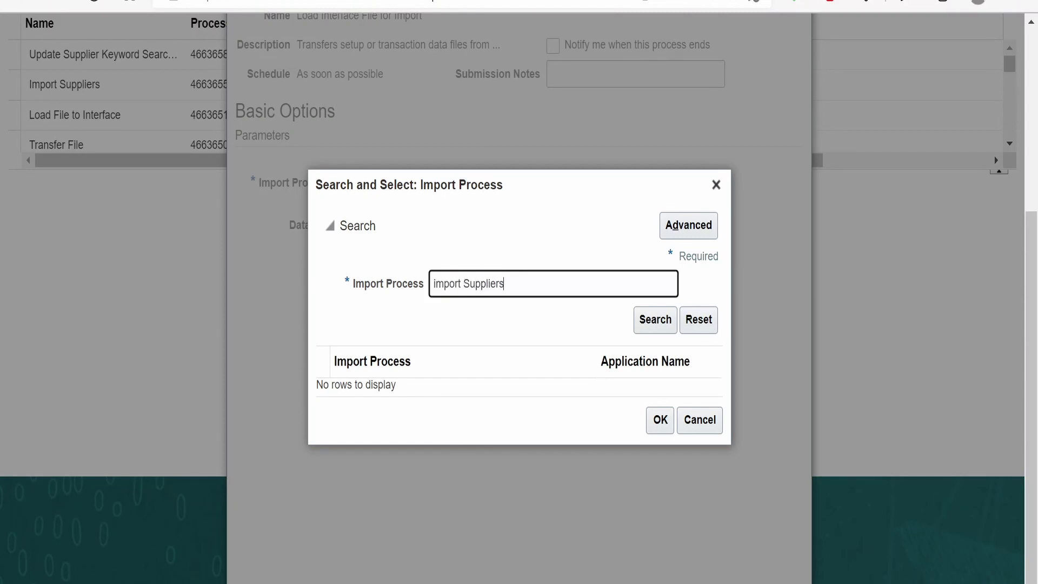
click(644, 320)
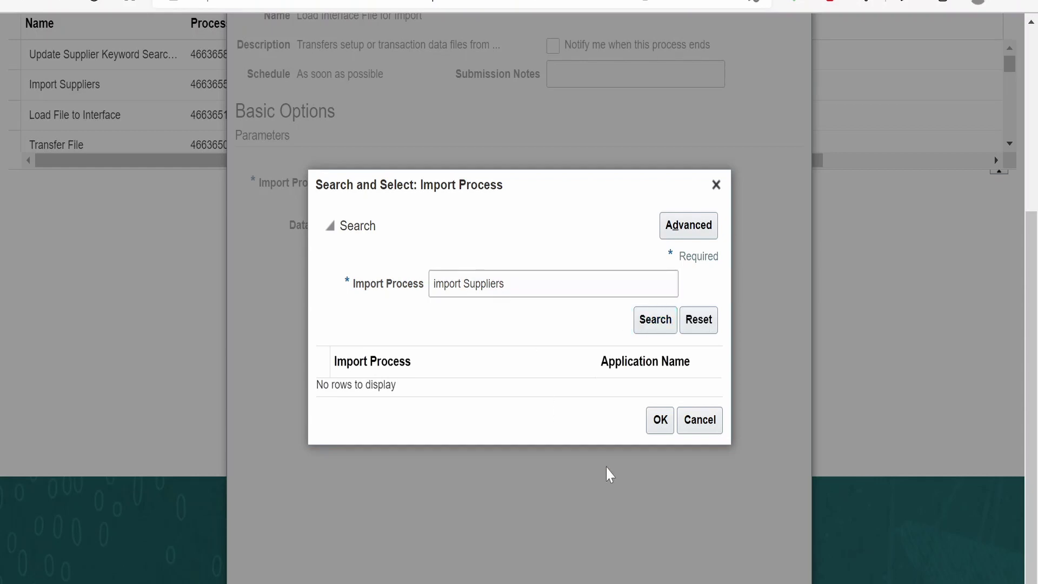
Check the process name in the Excel template's Importing the Loaded Data instructions, and choose Import Suppliers as the import process.
key(alt+Tab)
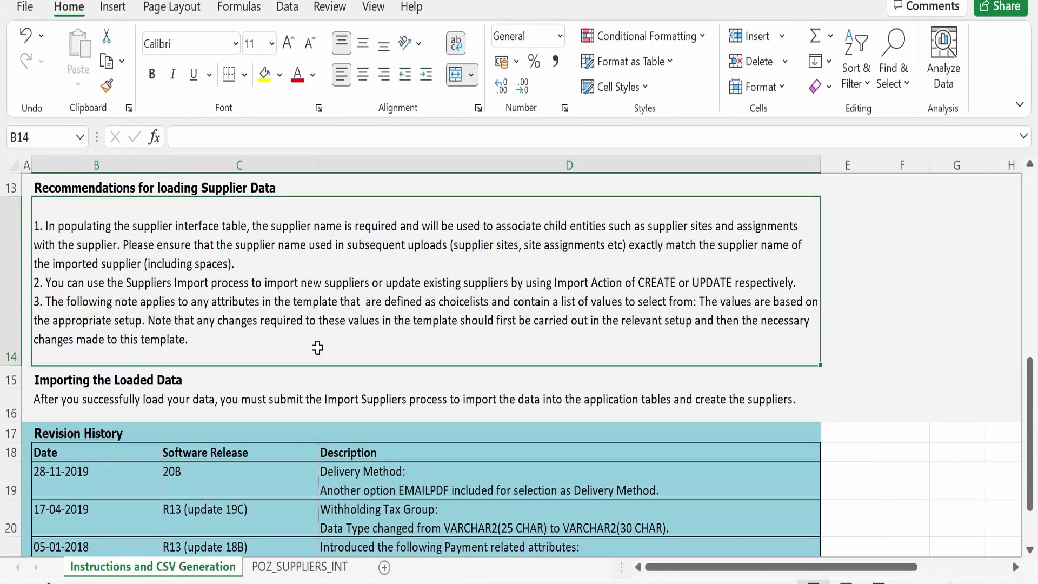
double_click(203, 400)
key(Up)
key(Up)
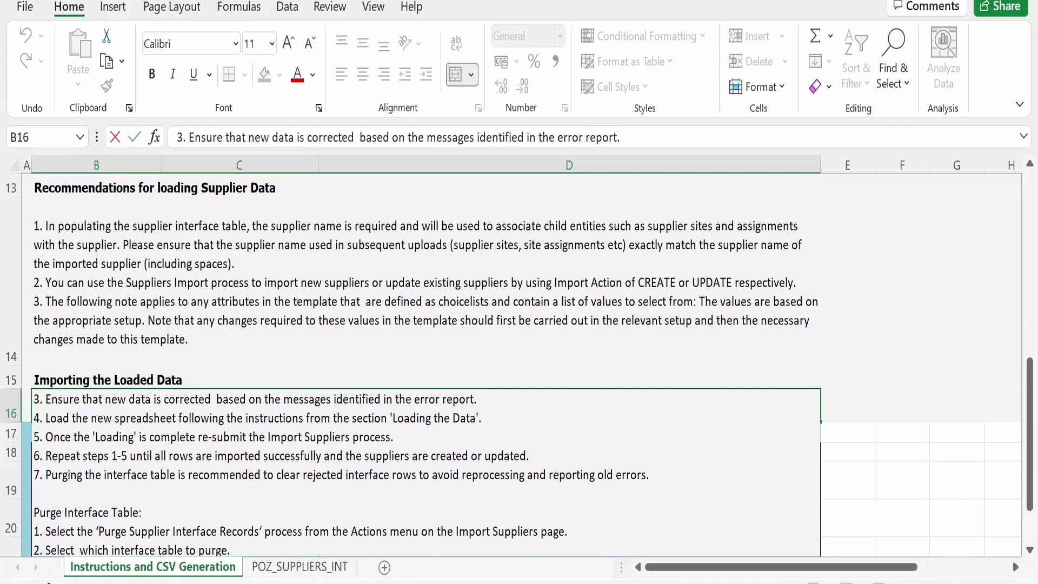
drag(266, 436, 352, 437)
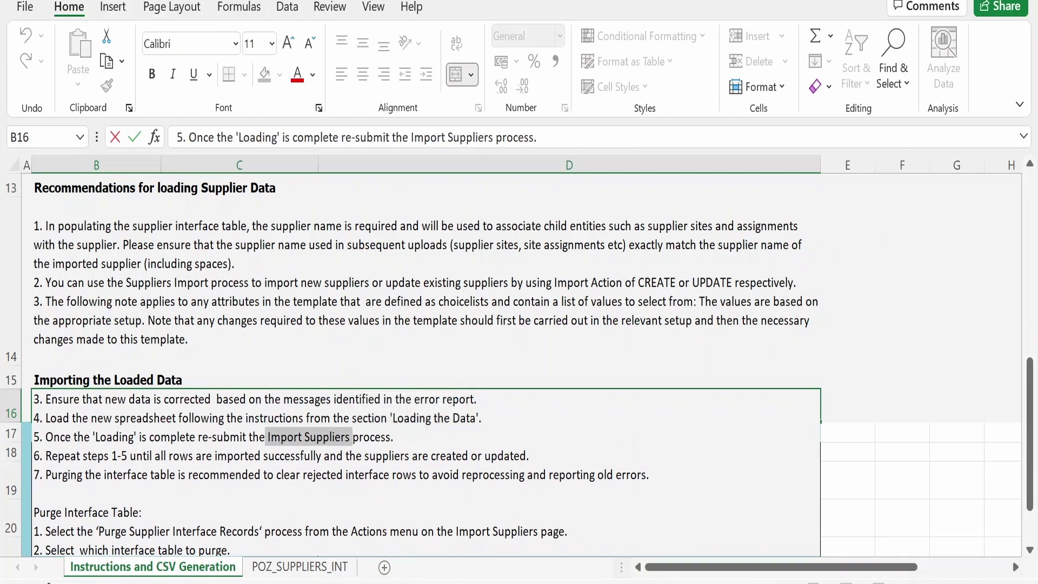
key(Up)
key(Up)
key(Up)
key(Up)
key(Up)
key(Up)
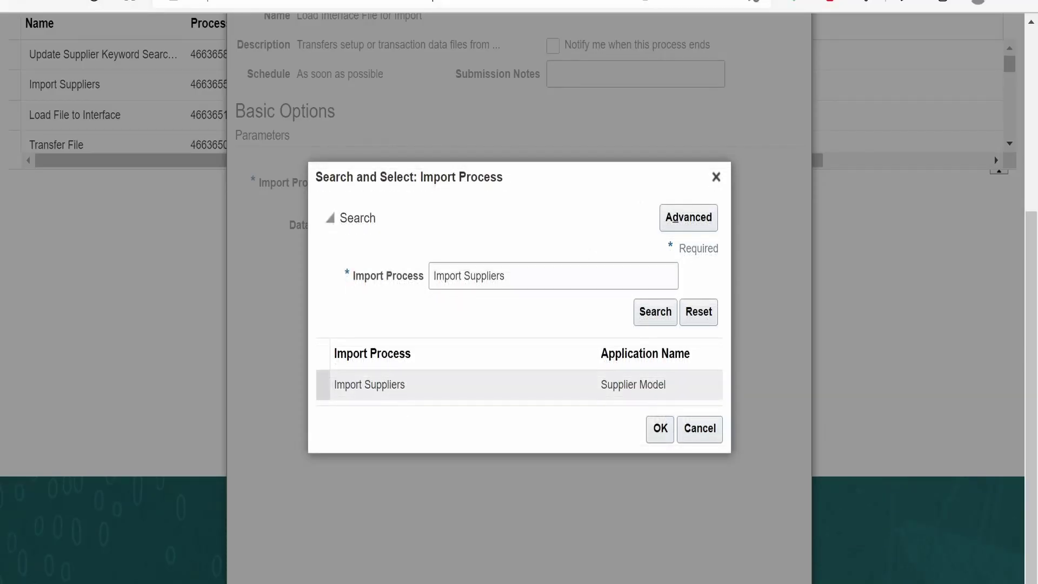
click(664, 430)
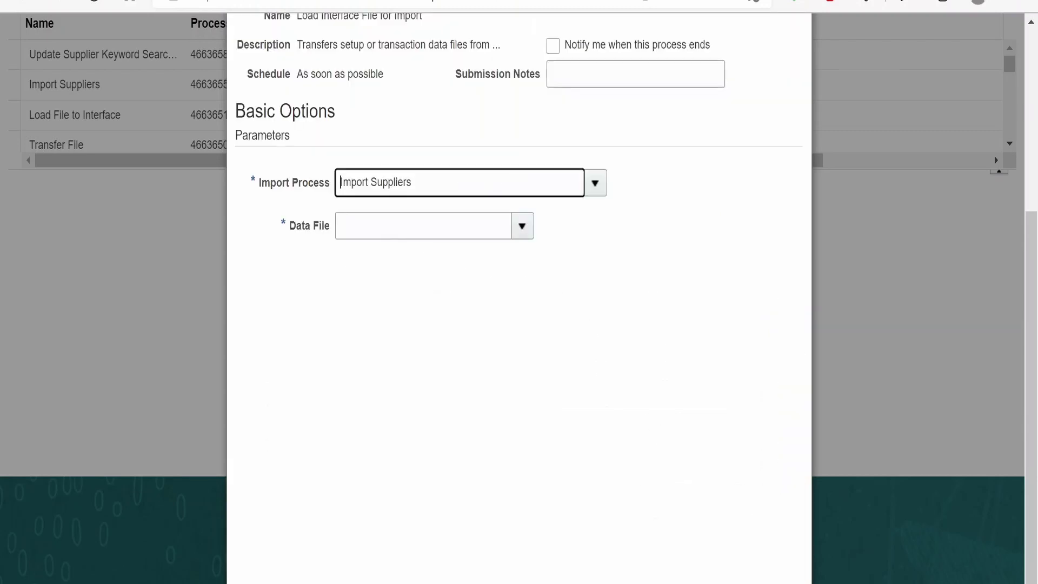
Set PozSuppliersInt.zip as the data file and submit the Load Interface File for Import process.
click(522, 227)
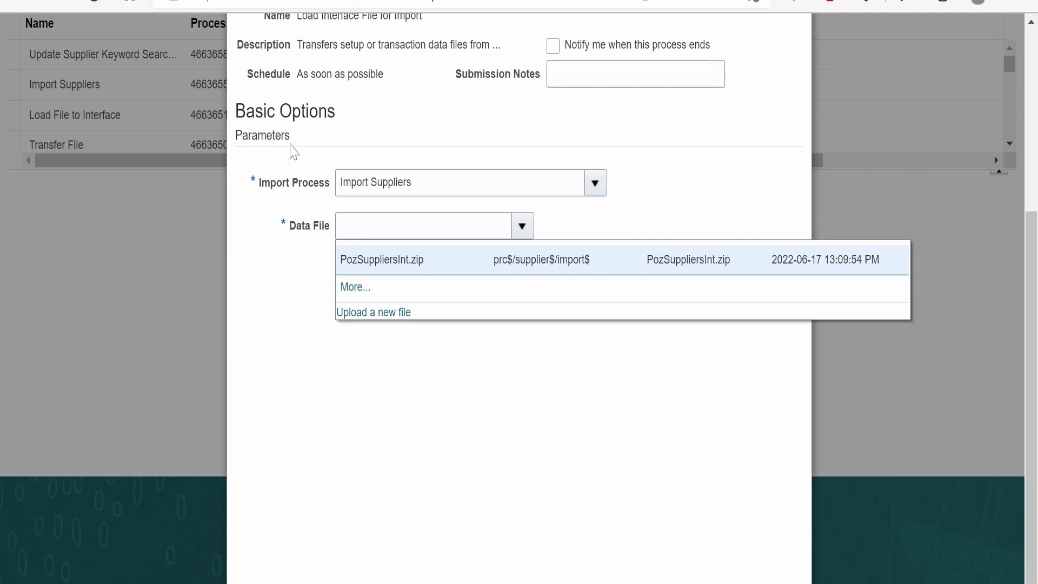
scroll(387, 183, up, 2)
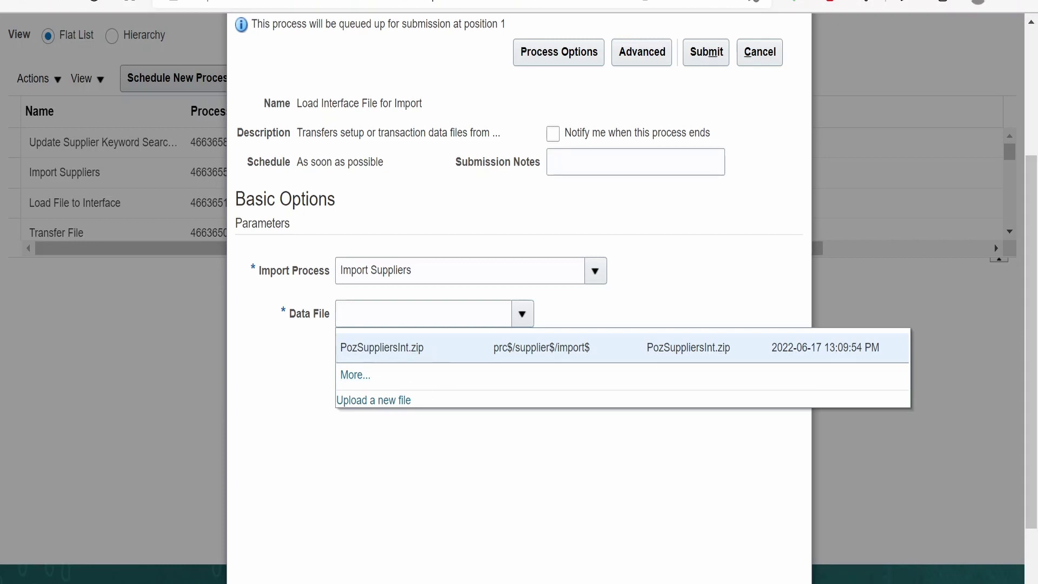
click(396, 349)
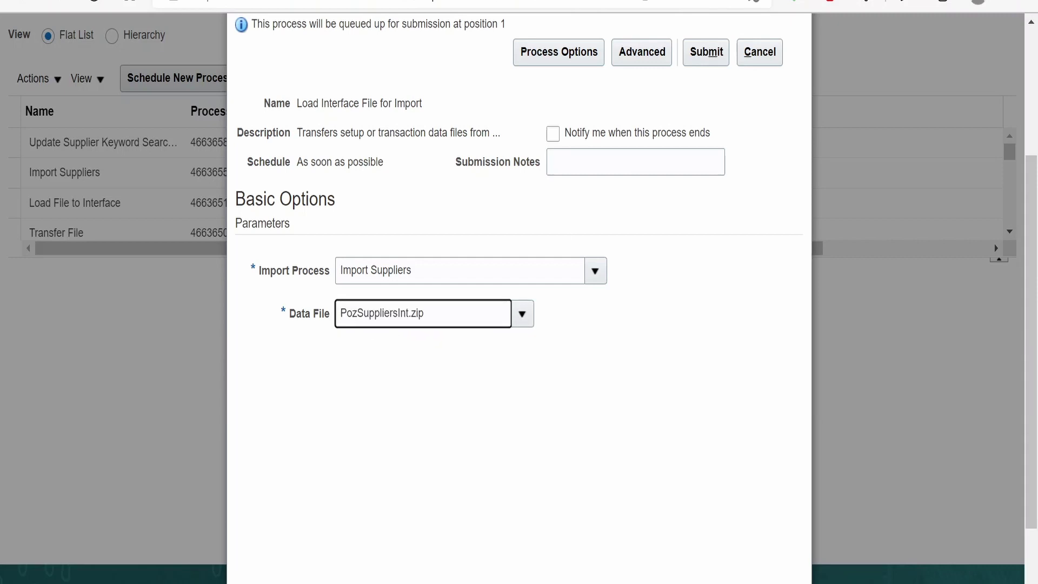
click(715, 53)
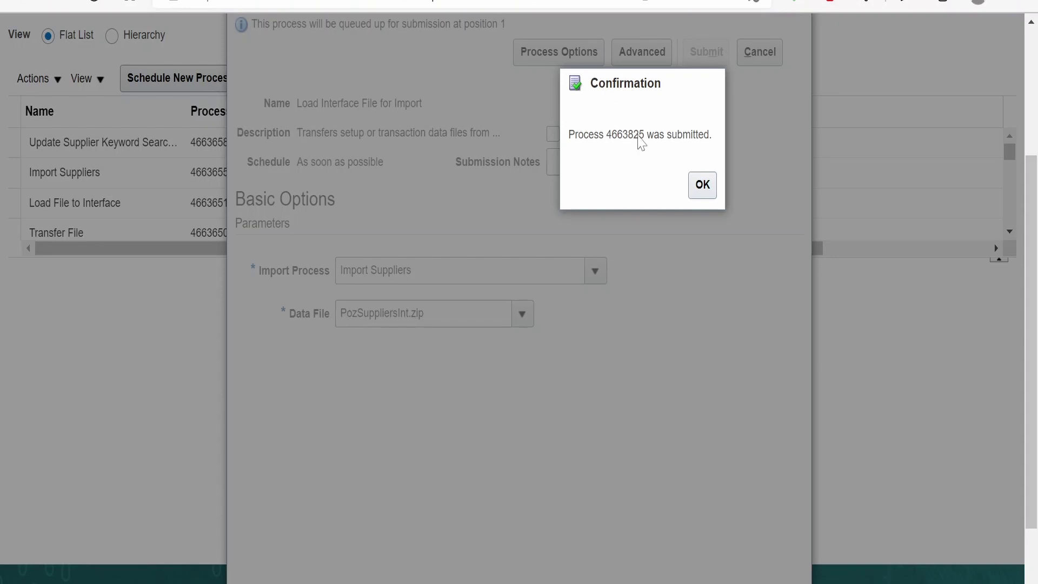
click(702, 184)
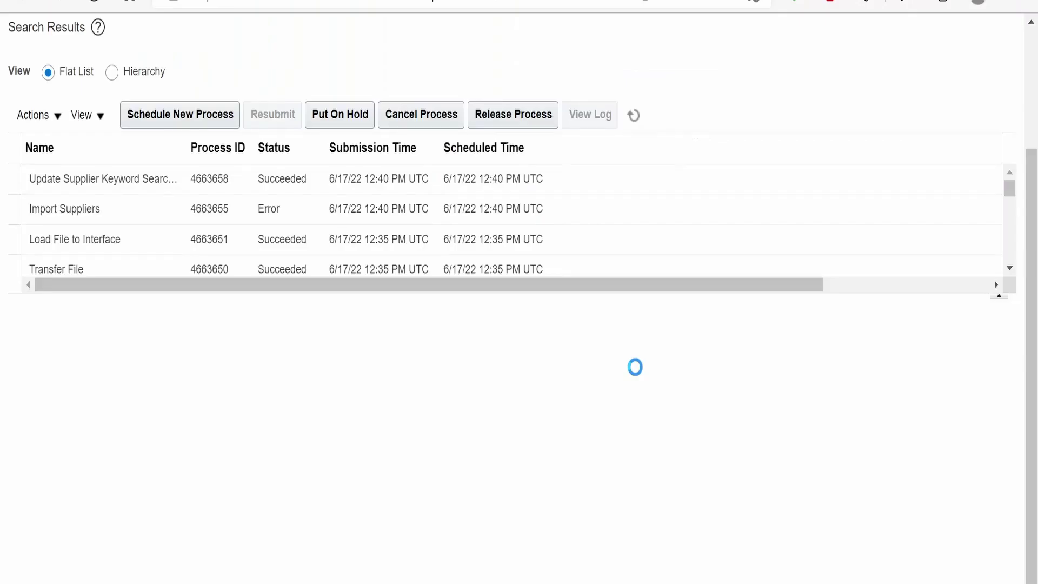
Refresh the scheduled process list to check the status of the Load Interface File for Import run.
scroll(716, 294, up, 3)
click(630, 277)
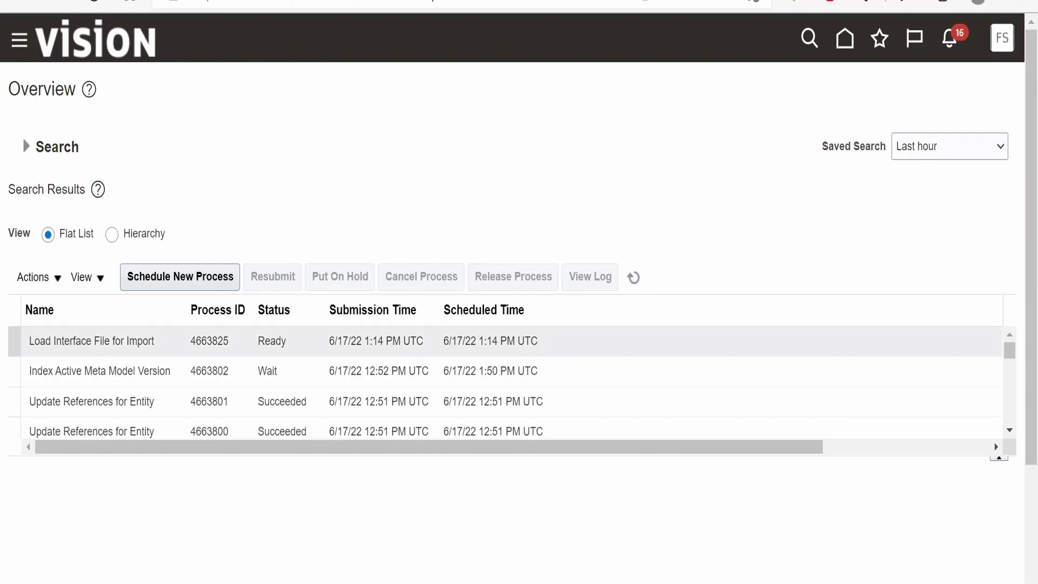
click(633, 278)
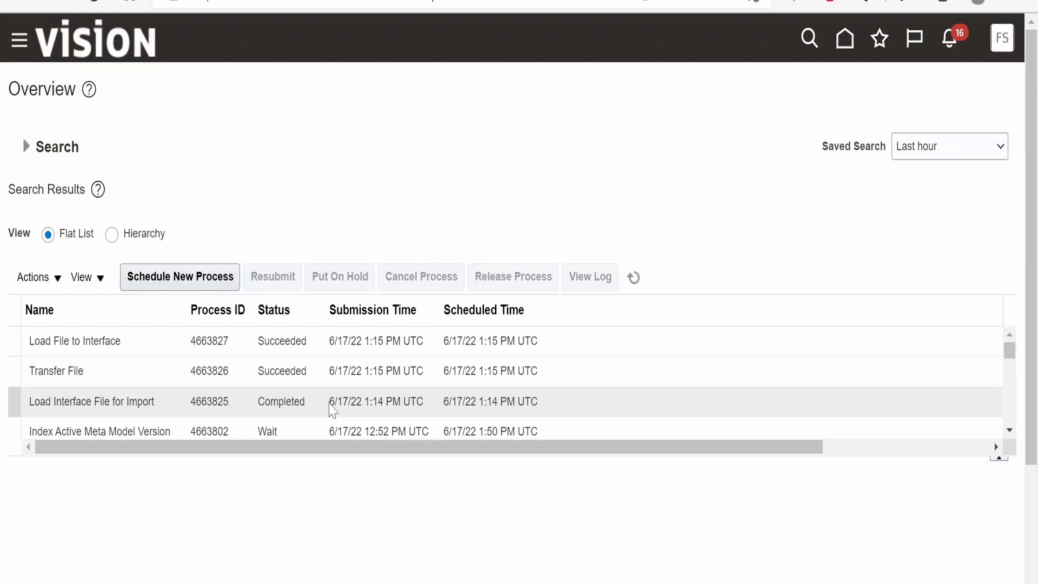
Start scheduling a new job with Import Suppliers as the process name and open its process details.
click(162, 285)
click(160, 281)
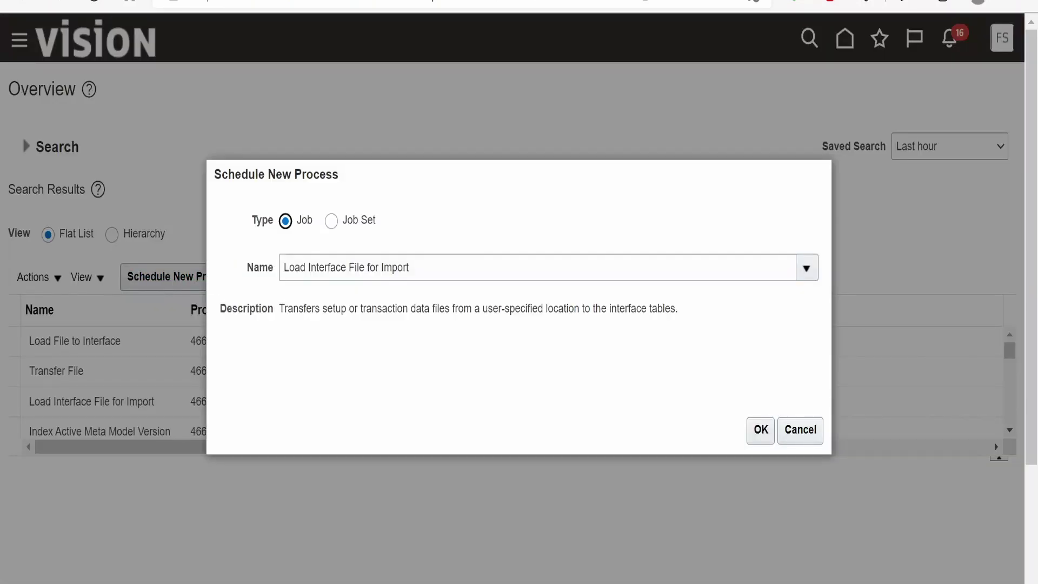
key(Tab)
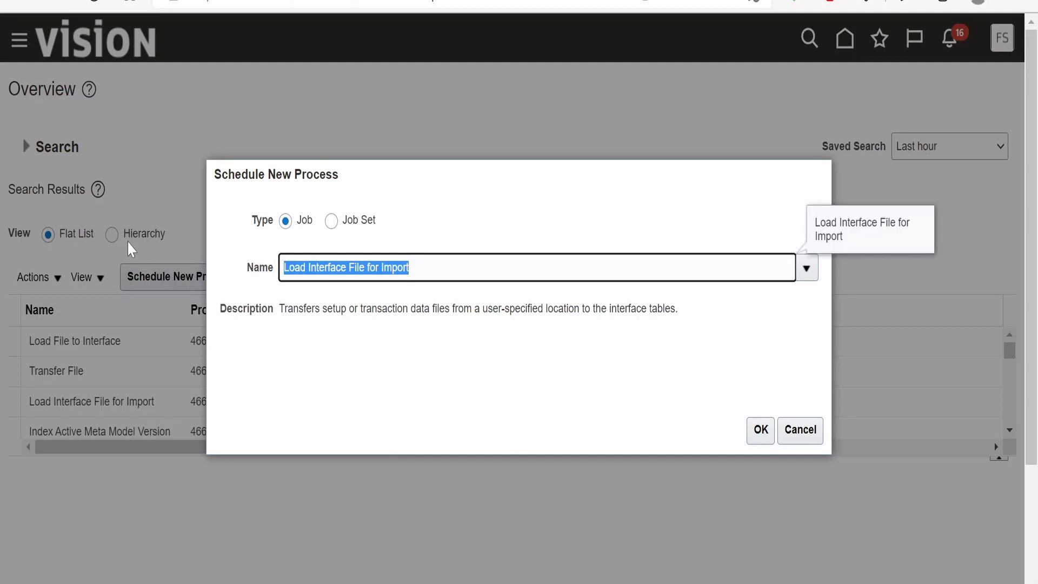
key(BackSpace)
text(Import)
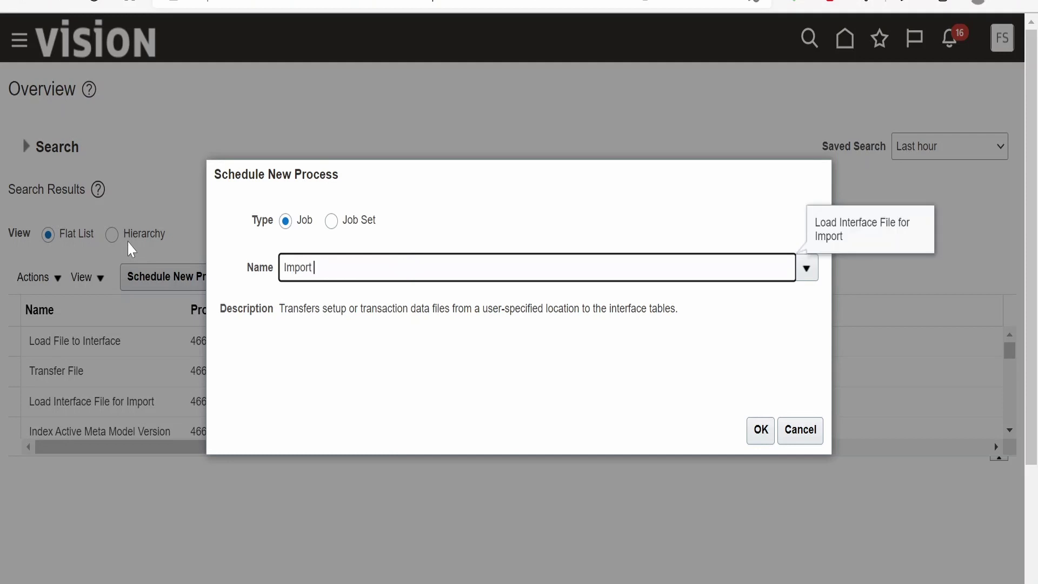
text( Suppliers)
key(Tab)
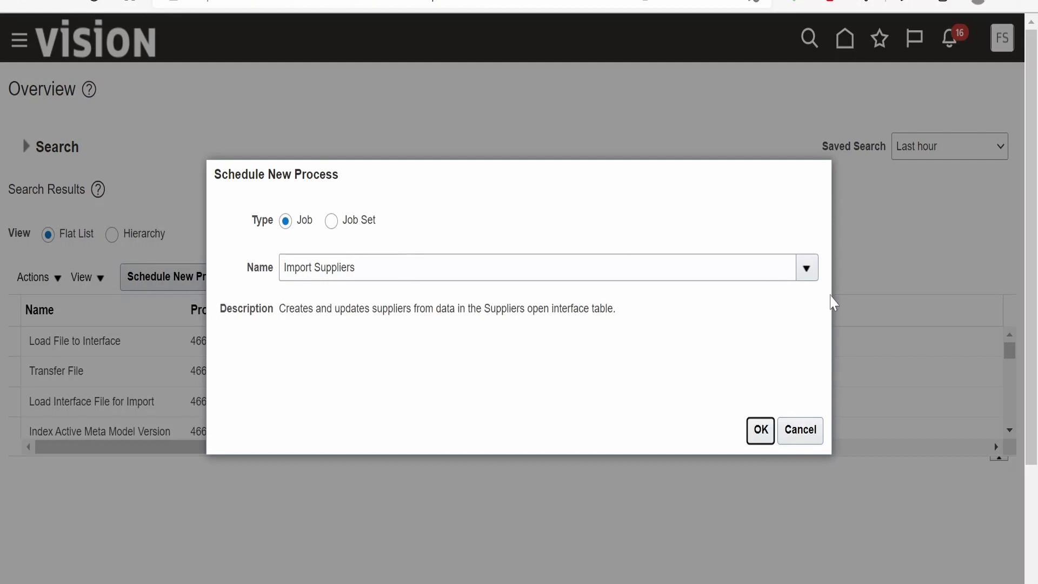
click(759, 431)
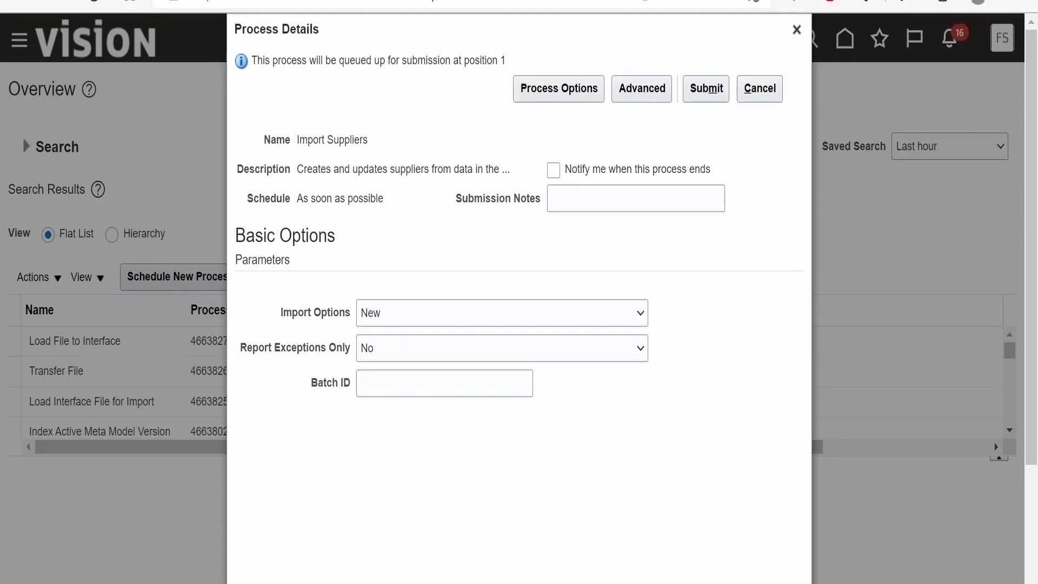
Look up the suppliers' batch ID in PozSuppliersInt.csv in the text editor and on the Excel template's POZ_SUPPLIERS_INT sheet.
key(alt+Tab)
drag(579, 565, 174, 565)
drag(378, 566, 783, 566)
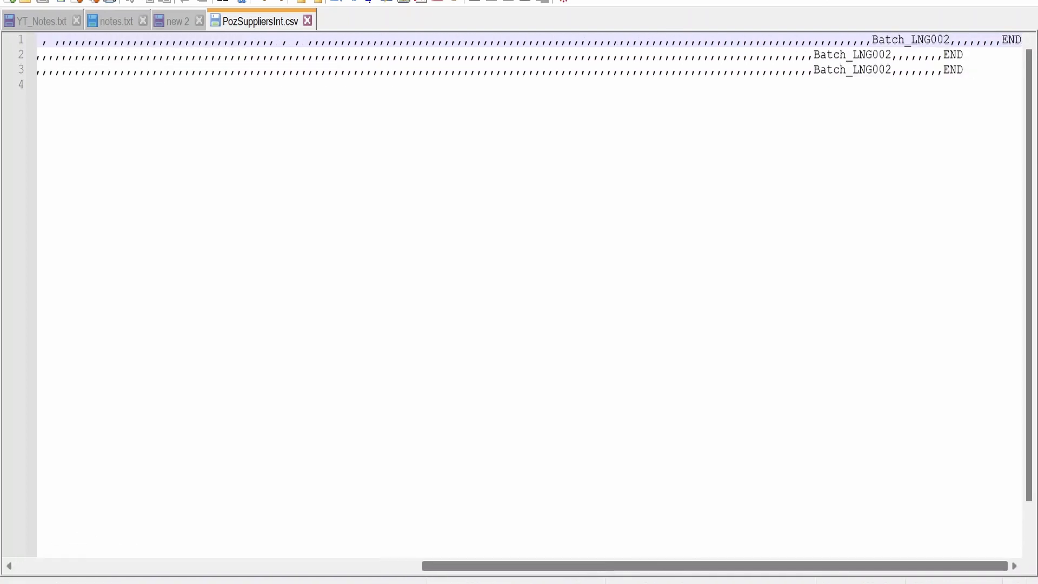
drag(890, 54, 813, 54)
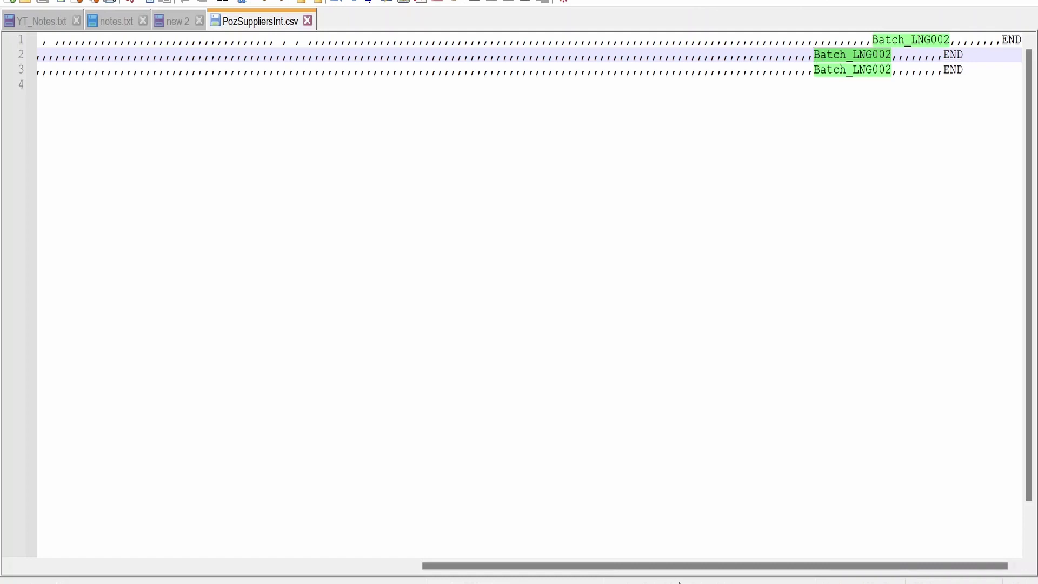
key(alt+Tab)
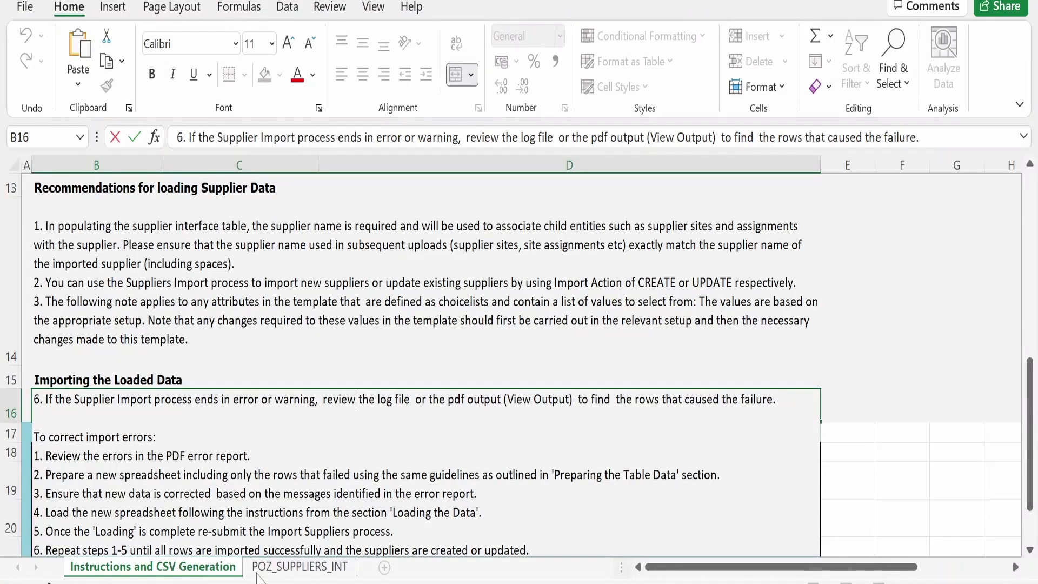
key(ctrl+Page_Down)
click(68, 262)
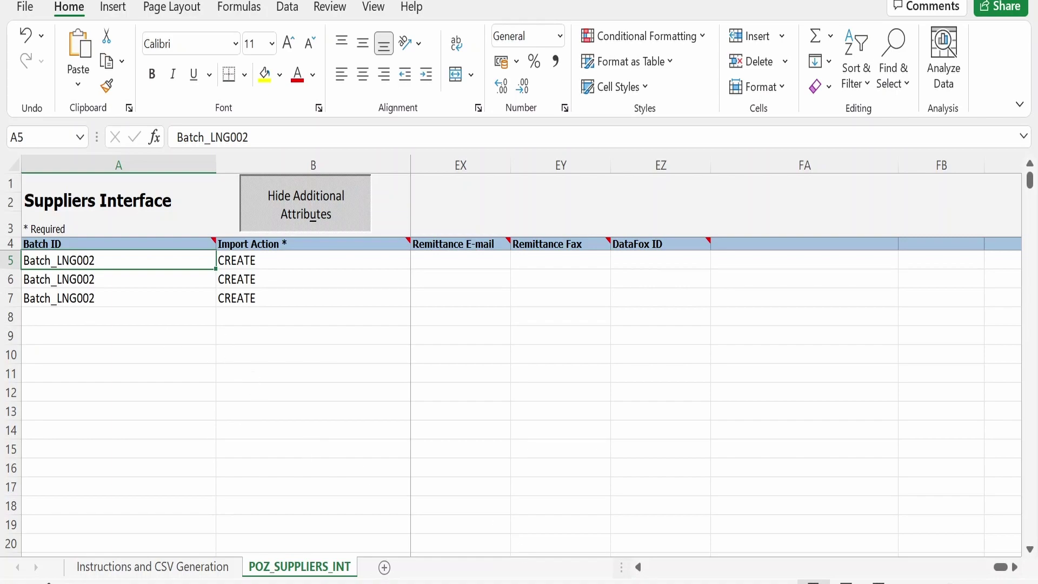
Set the Batch ID to Batch_LNG002, review the Import Options choices keeping New, and submit the Import Suppliers process.
key(alt+Tab)
click(444, 382)
text(Batch_LNG002)
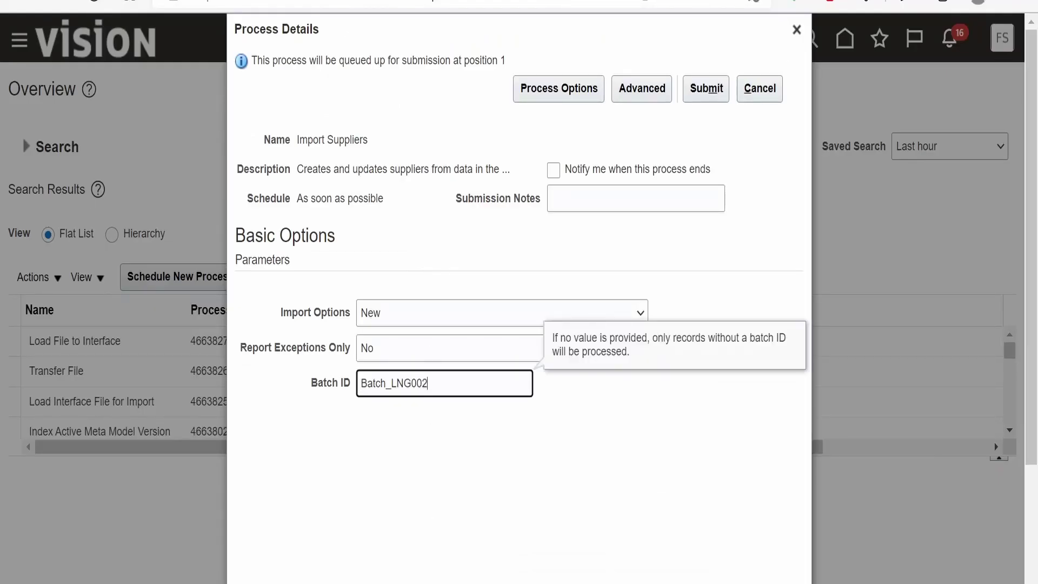
click(714, 102)
click(388, 320)
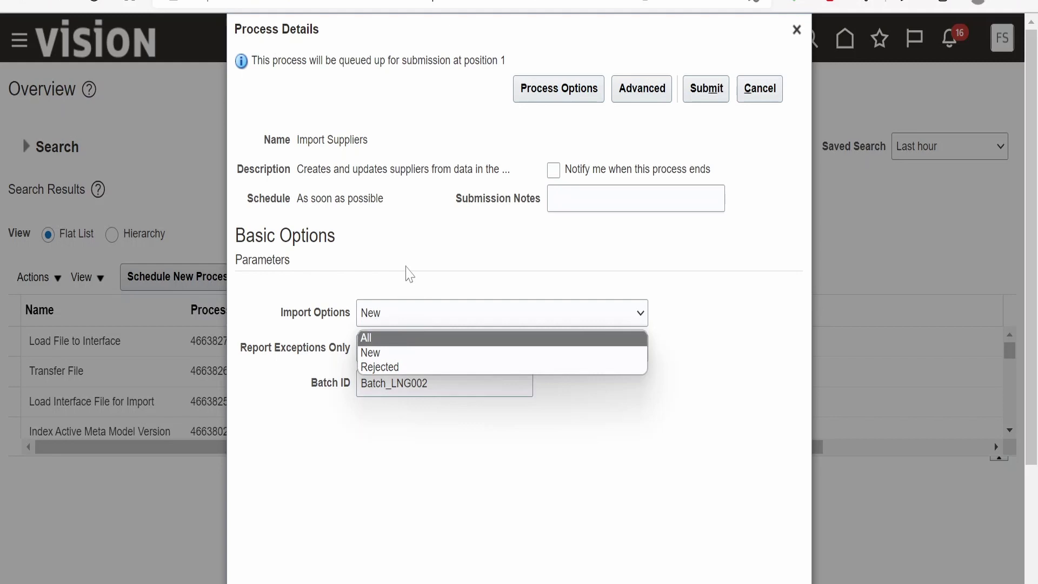
click(619, 284)
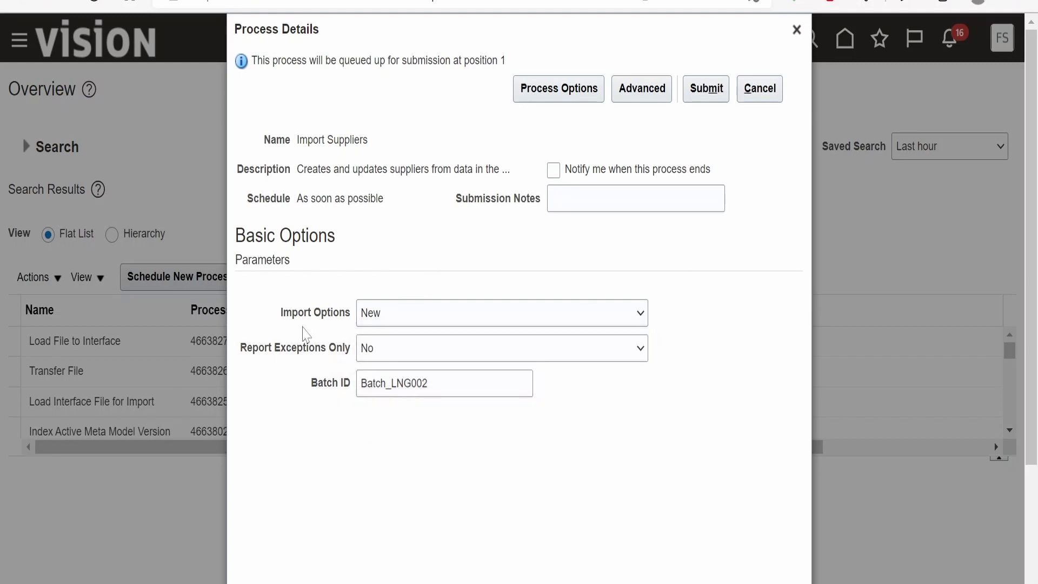
click(712, 89)
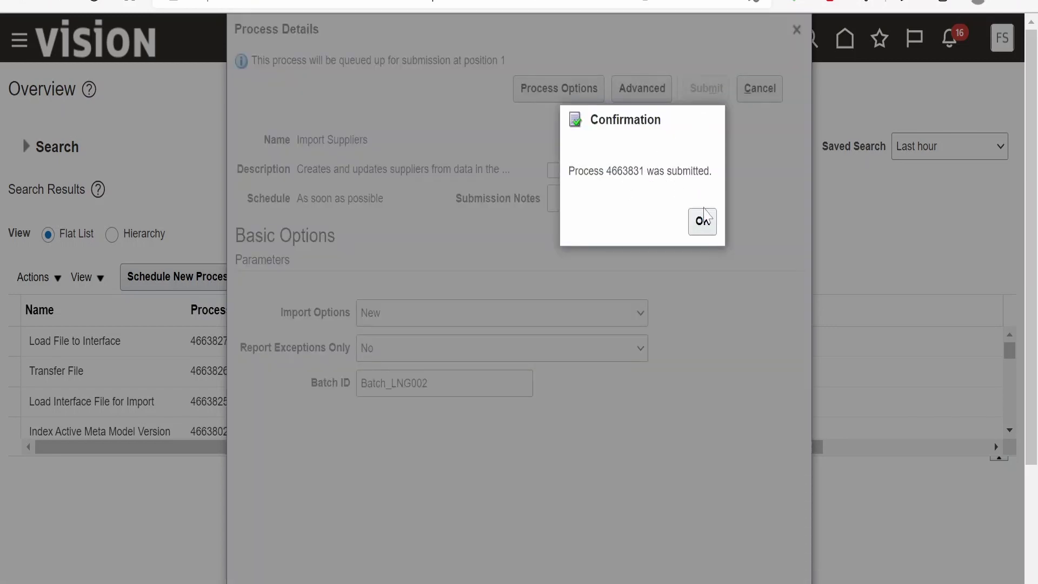
click(710, 234)
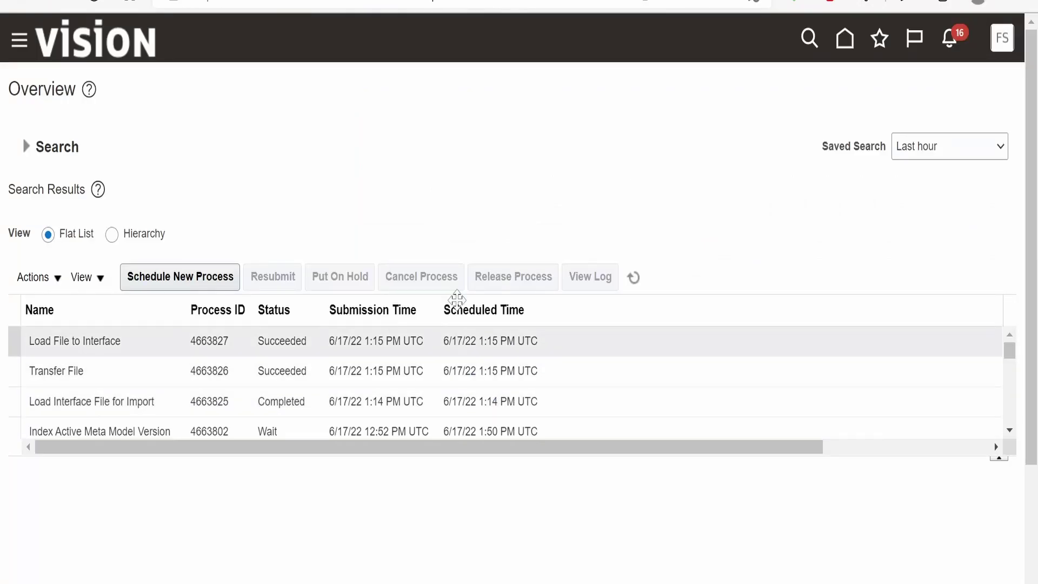
Refresh the process list to track the Import Suppliers run, and review the supplier names on the POZ_SUPPLIERS_INT sheet in Excel.
click(636, 280)
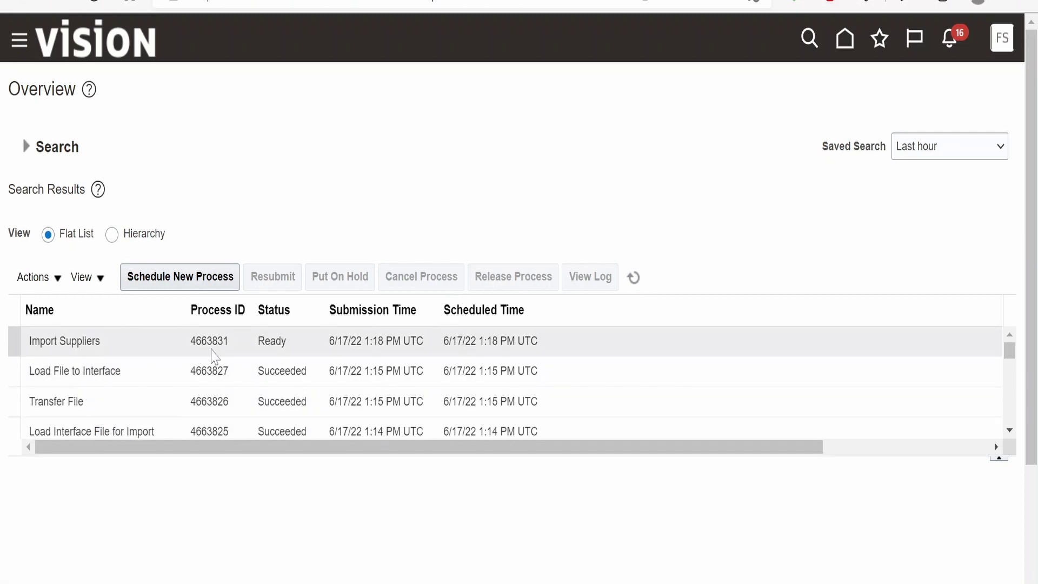
click(630, 277)
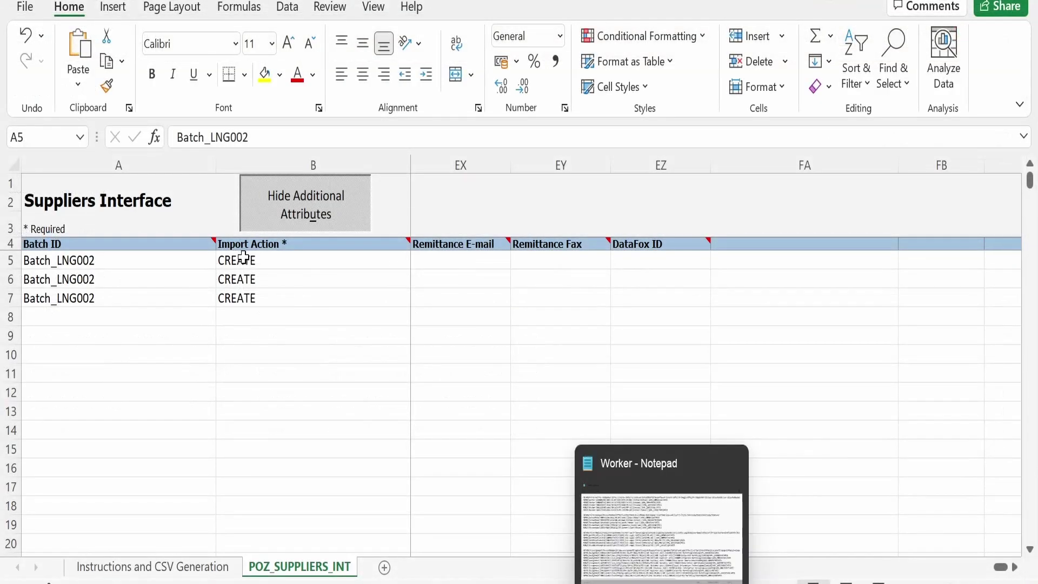
click(243, 258)
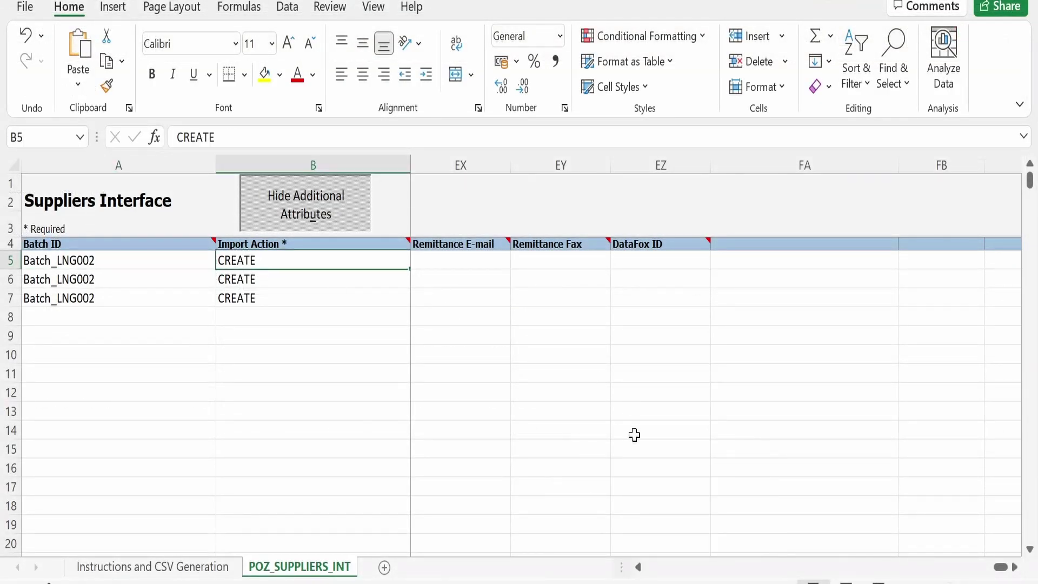
drag(999, 566, 621, 574)
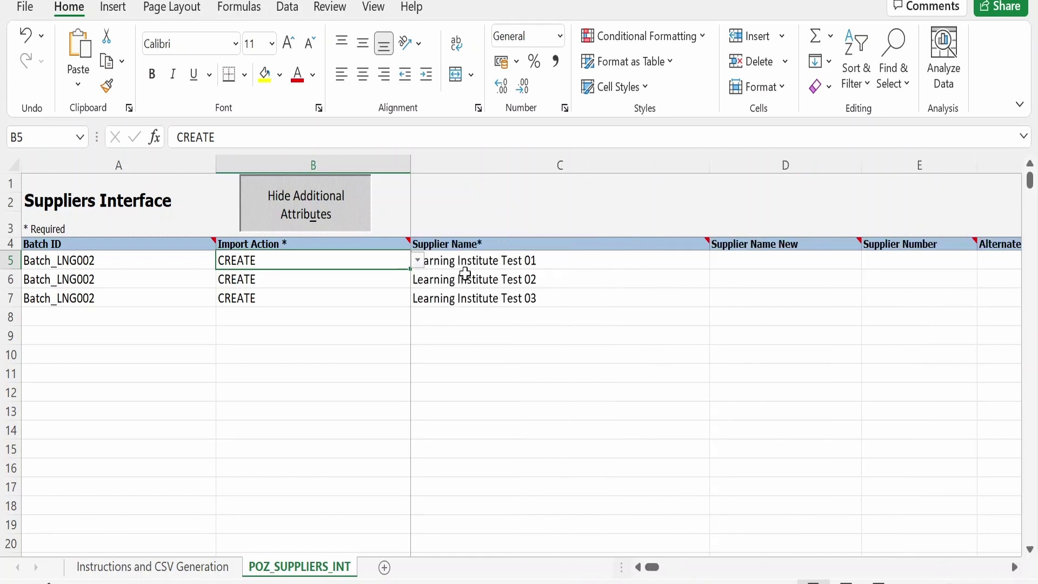
drag(469, 279, 475, 299)
click(489, 262)
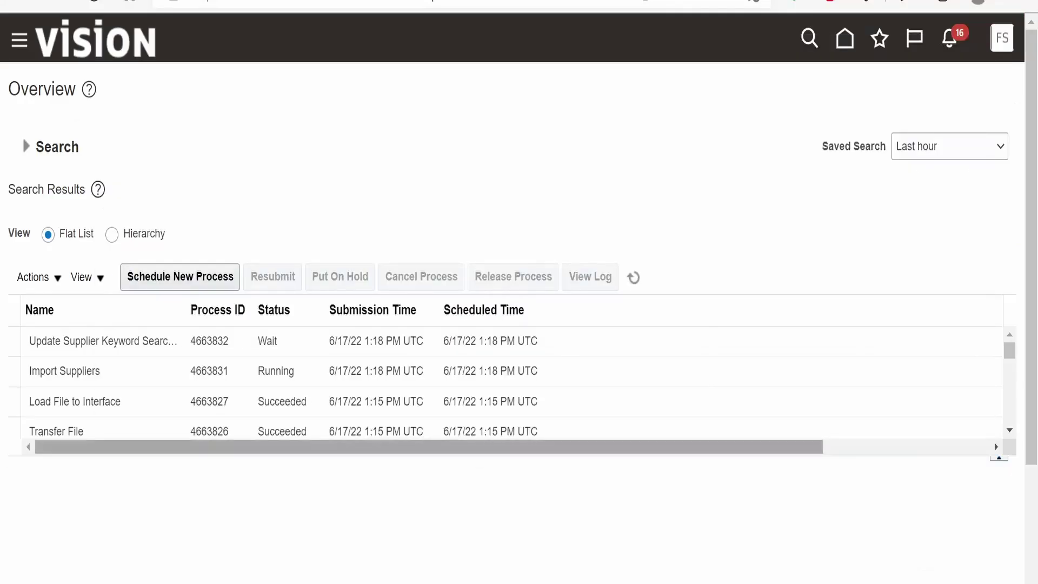
click(633, 277)
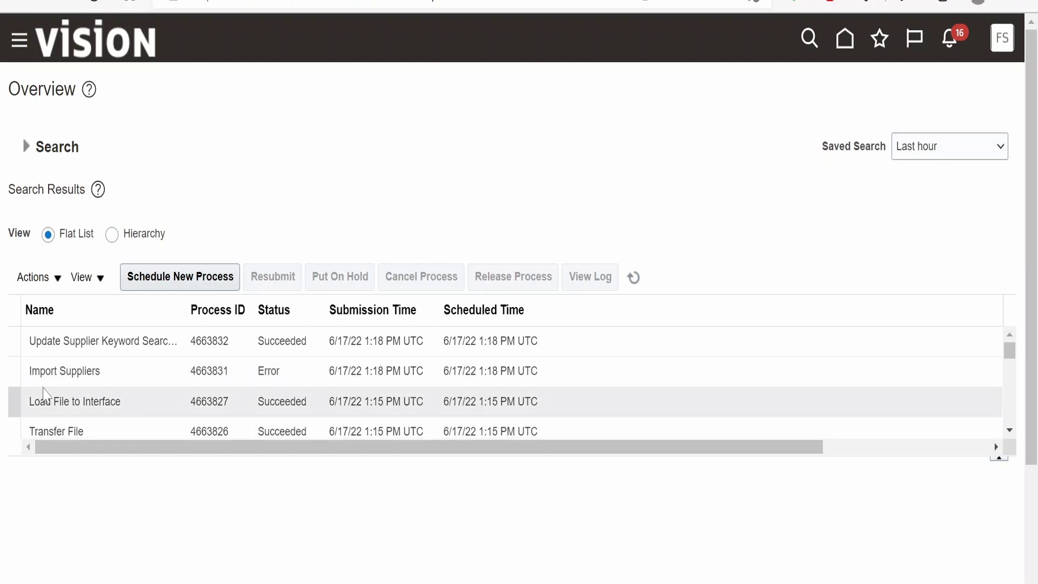
Open the attachments of the Import Suppliers run with Error status, then download and open Report_4663831.pdf.
click(301, 372)
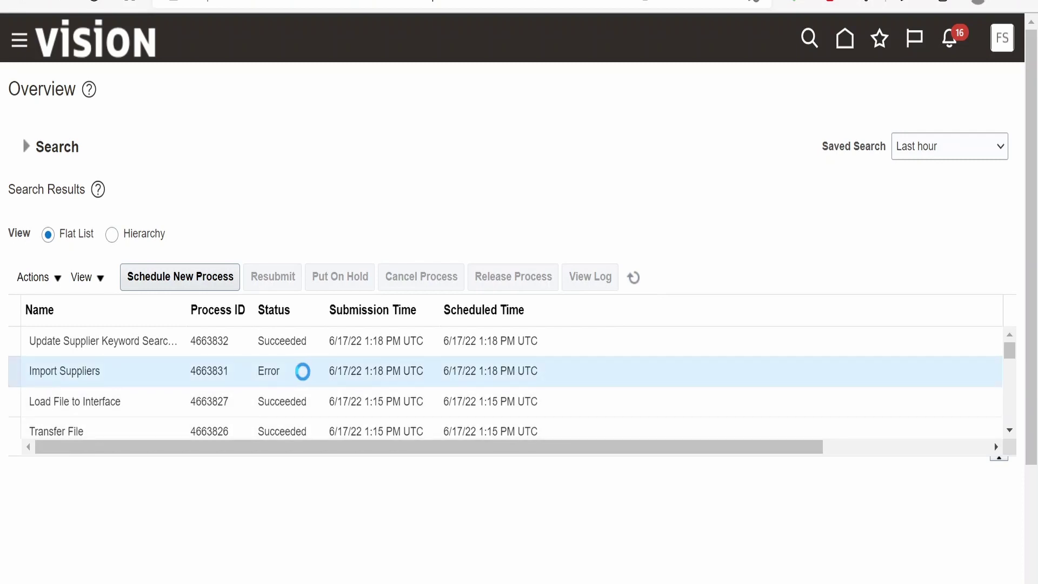
scroll(313, 551, down, 4)
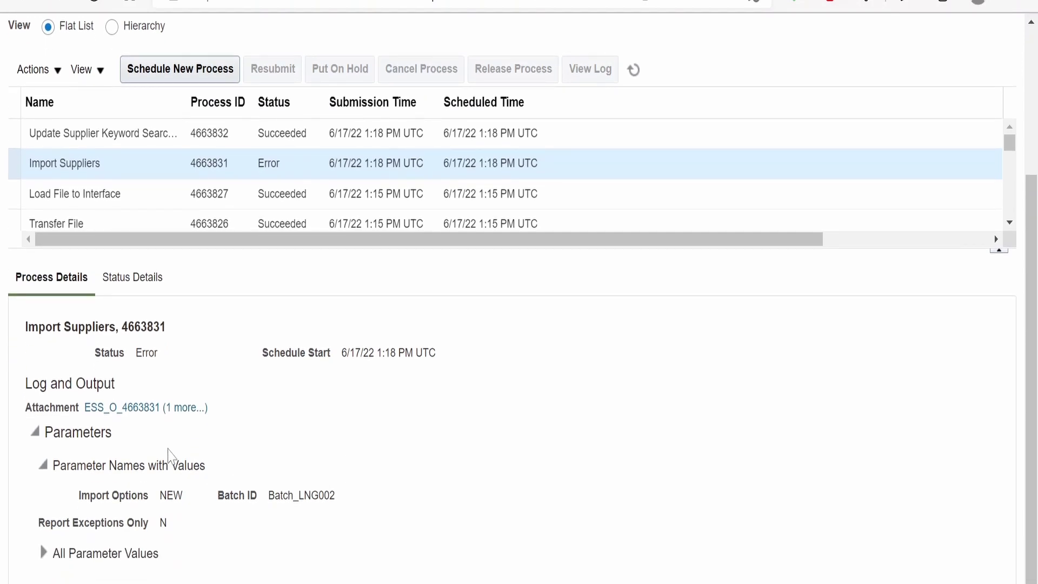
click(174, 407)
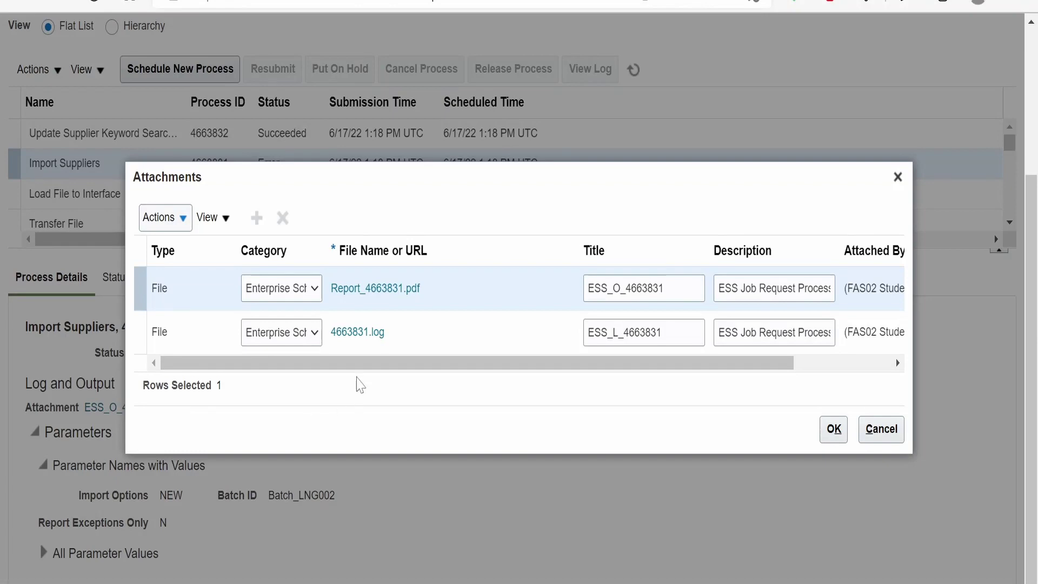
click(391, 289)
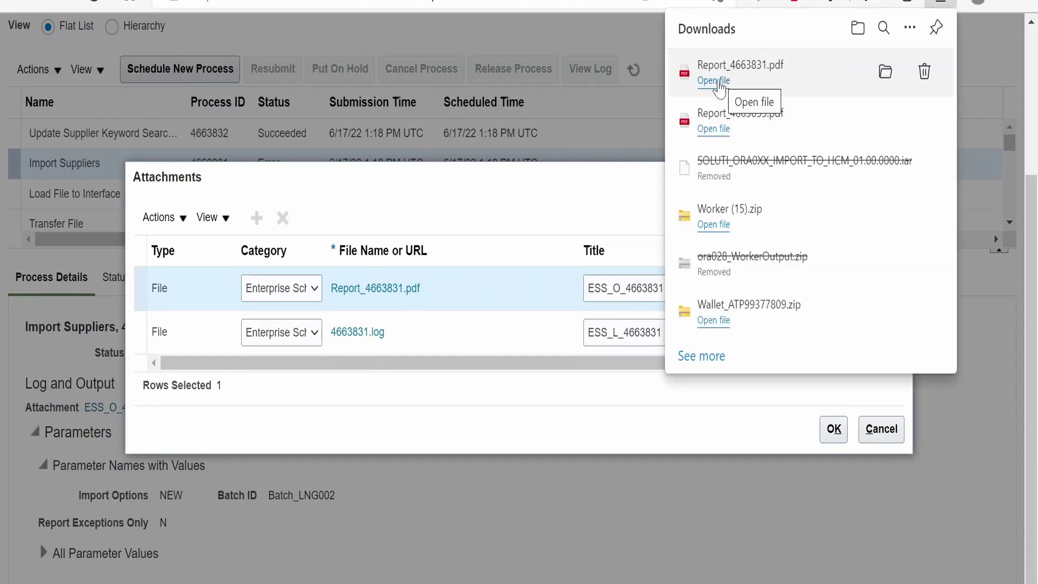
click(719, 82)
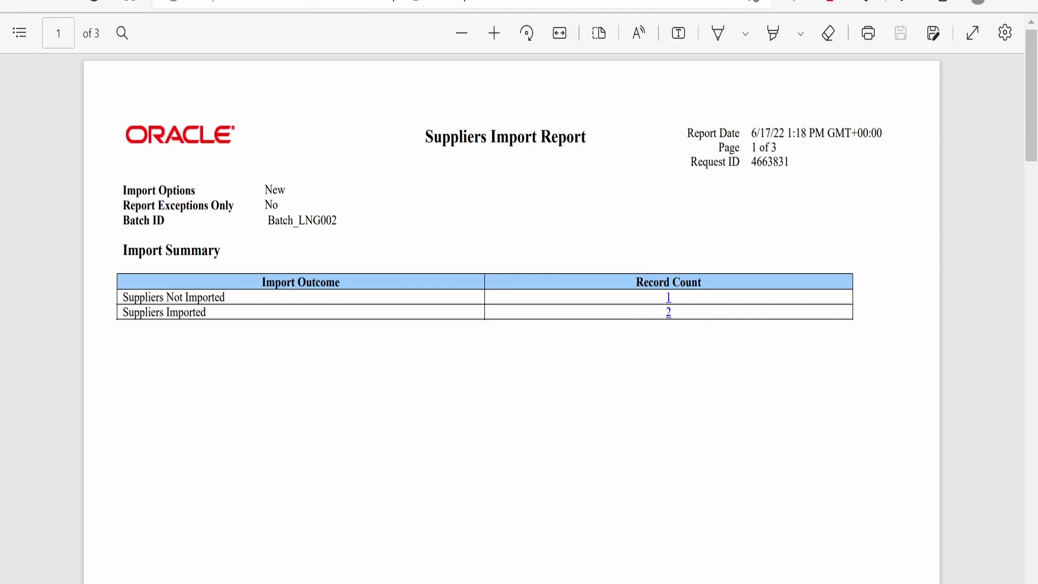
Review the Suppliers Import Report's Suppliers Not Imported details, including the supplier and rejection reason, and the Suppliers Imported list.
scroll(666, 348, down, 10)
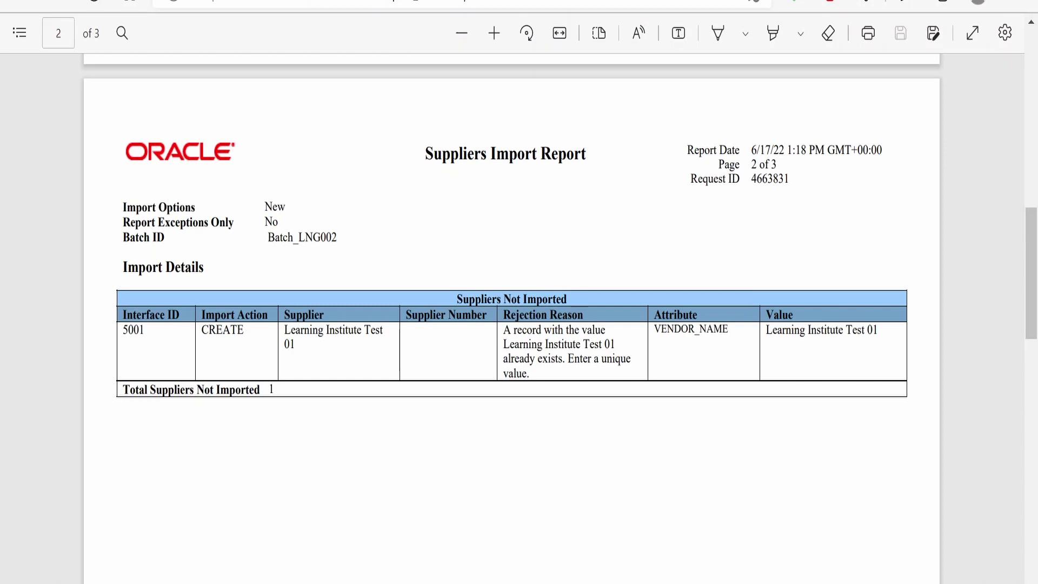
drag(284, 328, 301, 363)
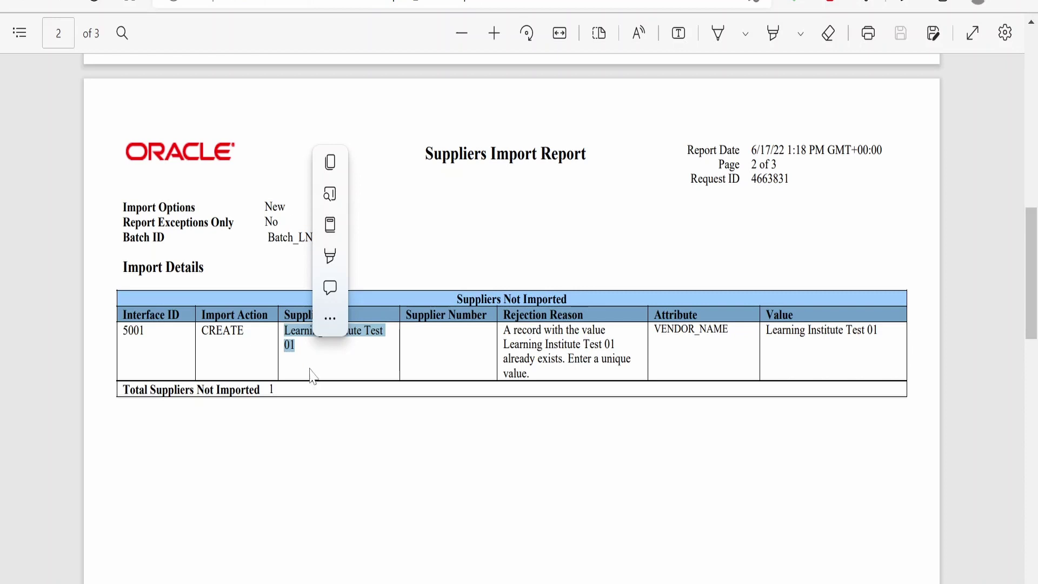
scroll(308, 362, down, 12)
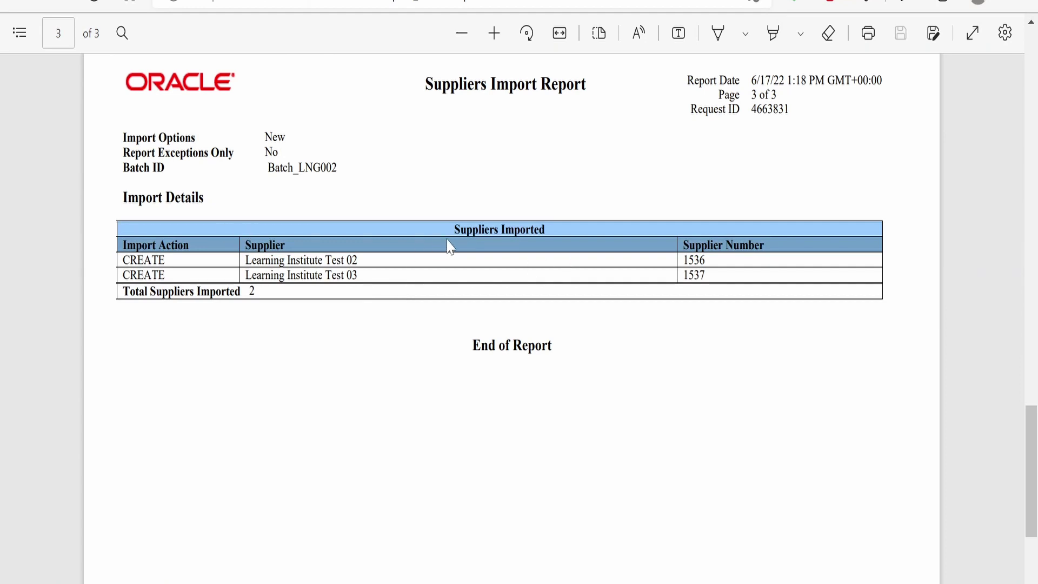
scroll(475, 313, down, 3)
scroll(471, 309, up, 20)
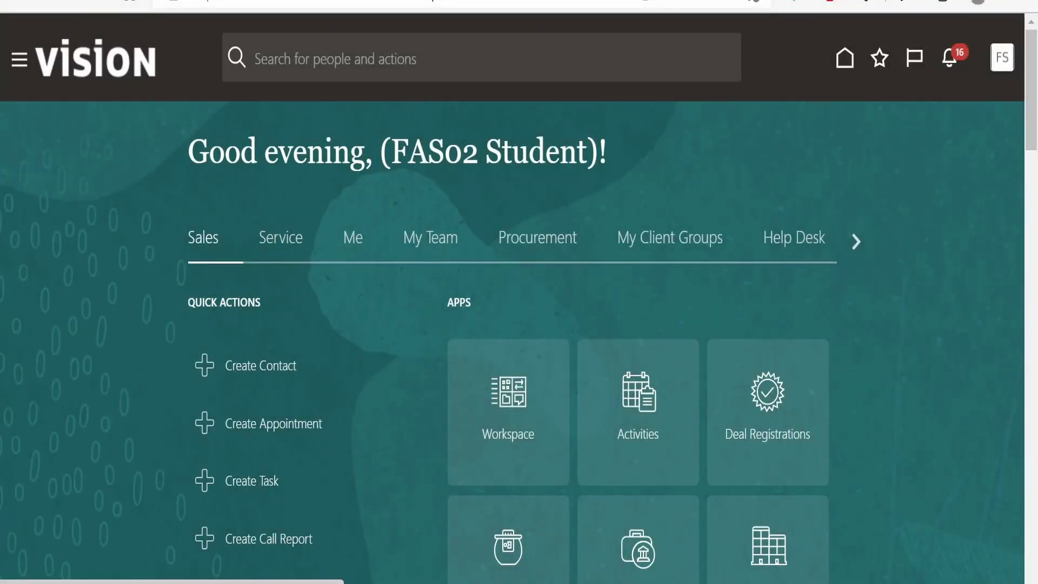
Go to the Suppliers work area under Procurement and open the Manage Suppliers task.
click(550, 252)
scroll(594, 432, down, 3)
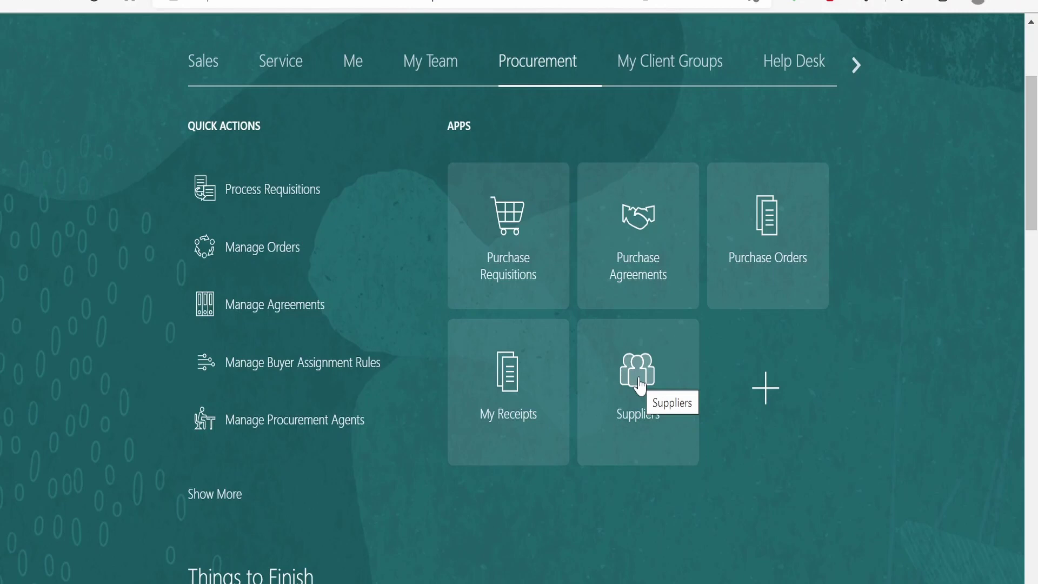
click(639, 386)
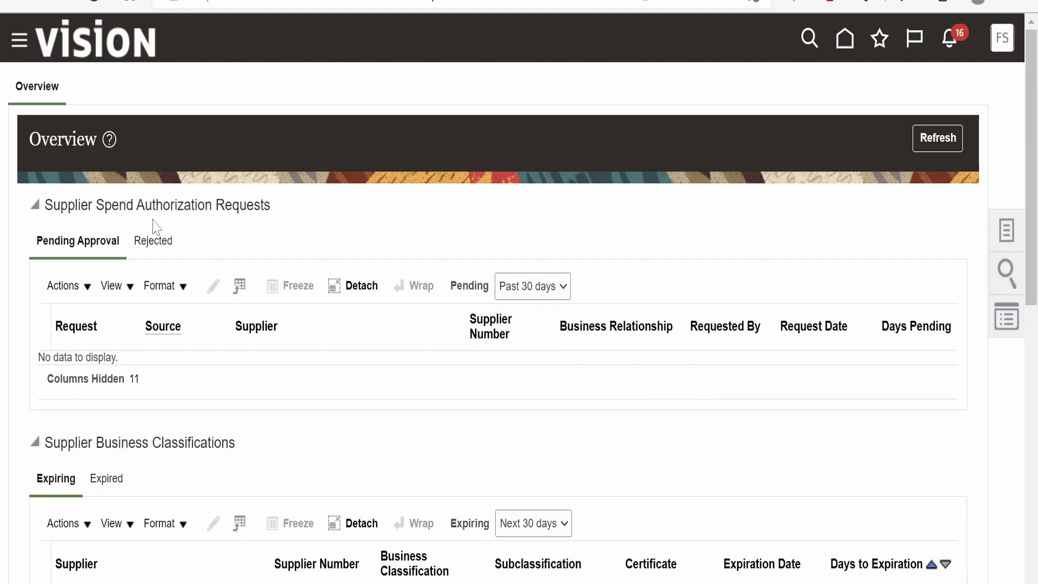
click(1006, 233)
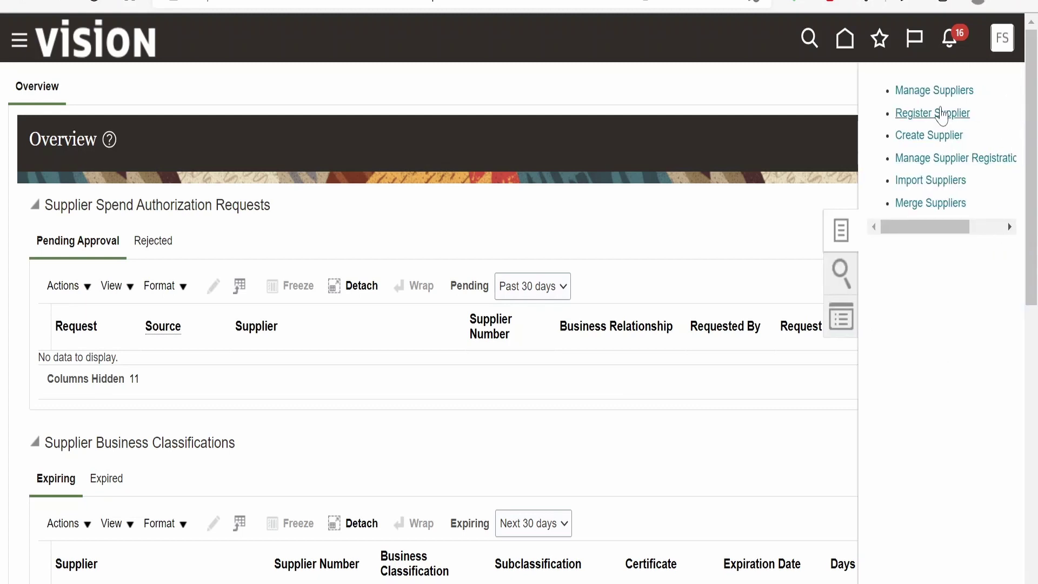
click(944, 91)
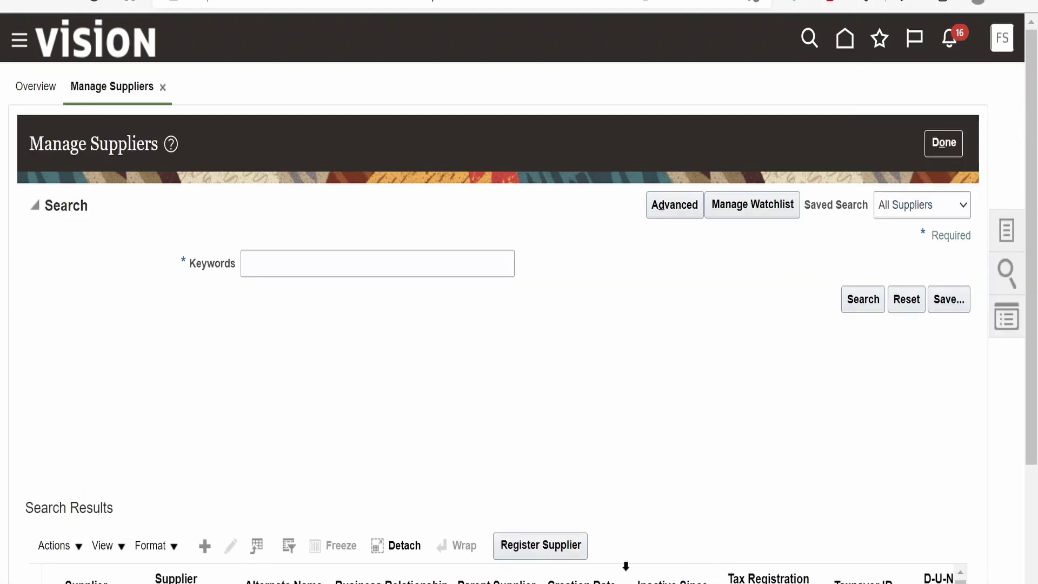
Copy the common supplier name text "Learning Institute Test" from cell C5 in Excel and search Manage Suppliers with it as the keyword.
key(alt+Tab)
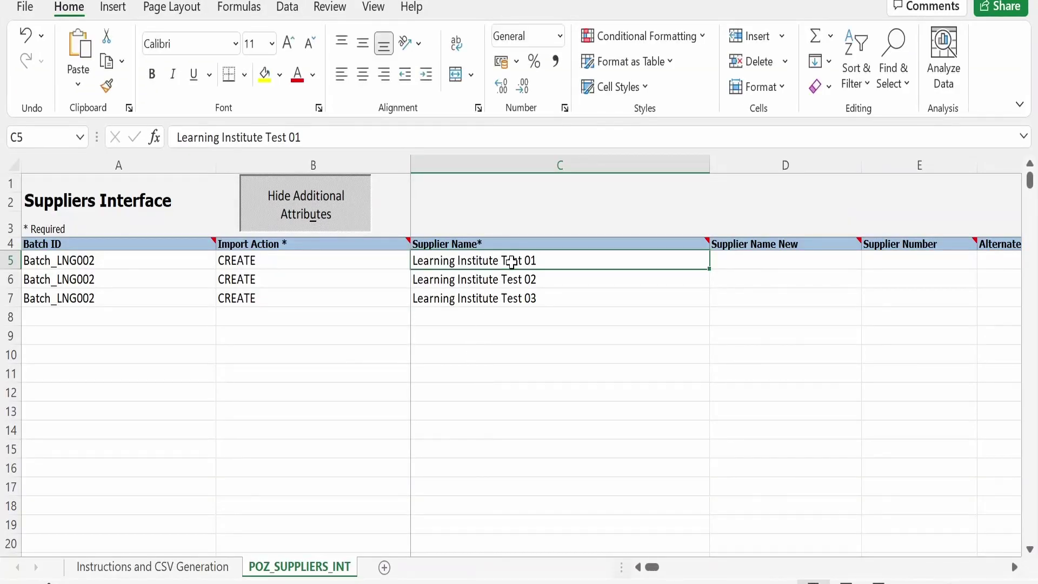
drag(287, 138, 91, 130)
key(ctrl+c)
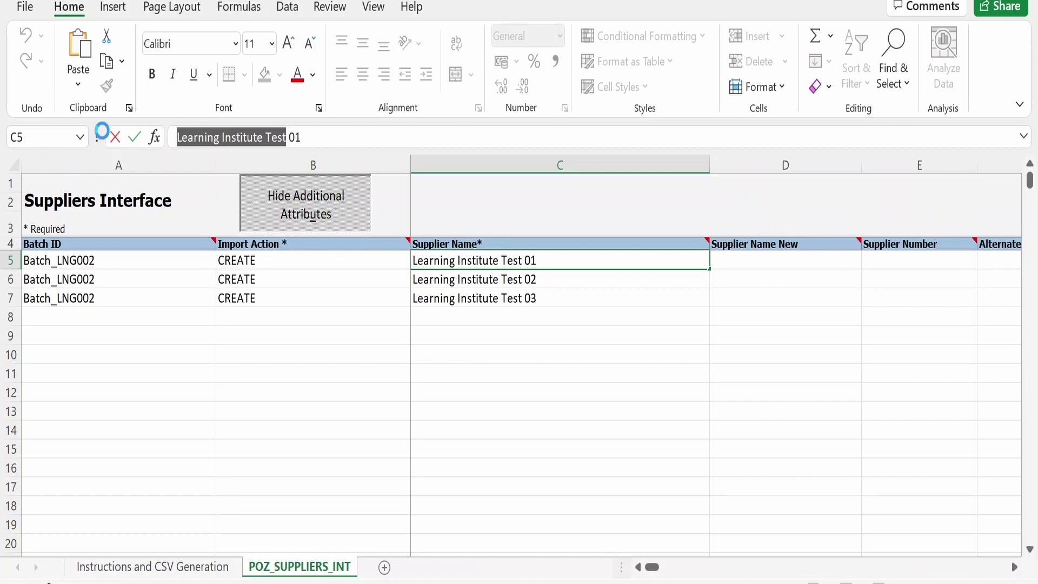
key(alt+Tab)
click(300, 264)
key(ctrl+v)
click(863, 299)
Widen the Supplier column in the search results and review the full supplier names.
scroll(334, 323, down, 3)
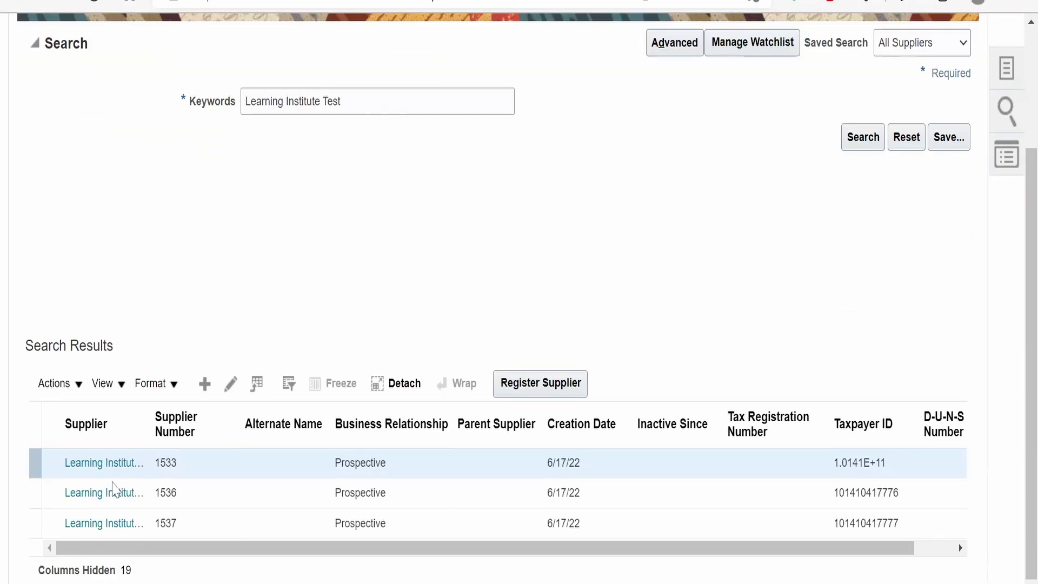
drag(150, 428, 196, 430)
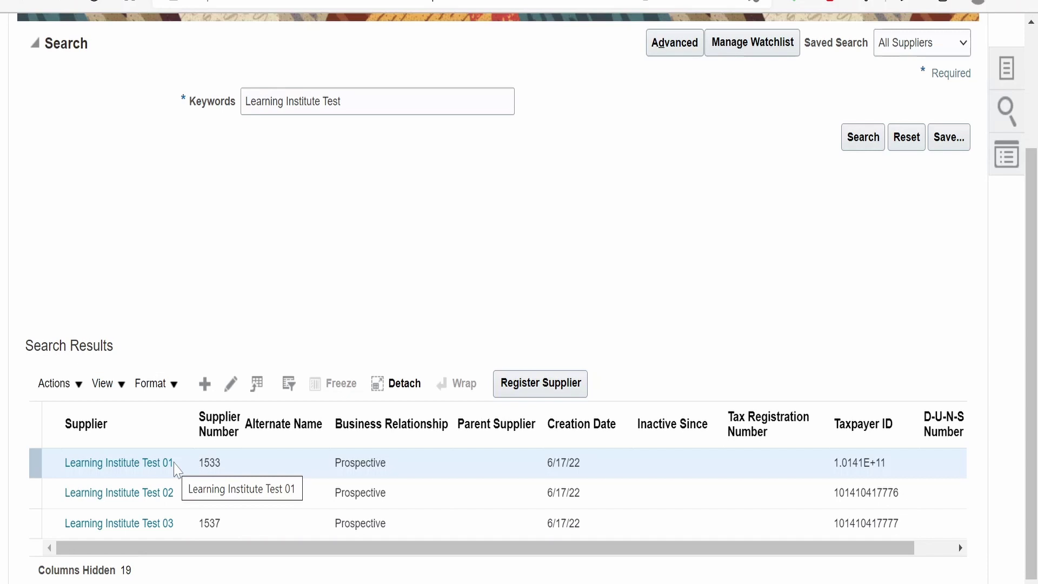
scroll(176, 454, up, 3)
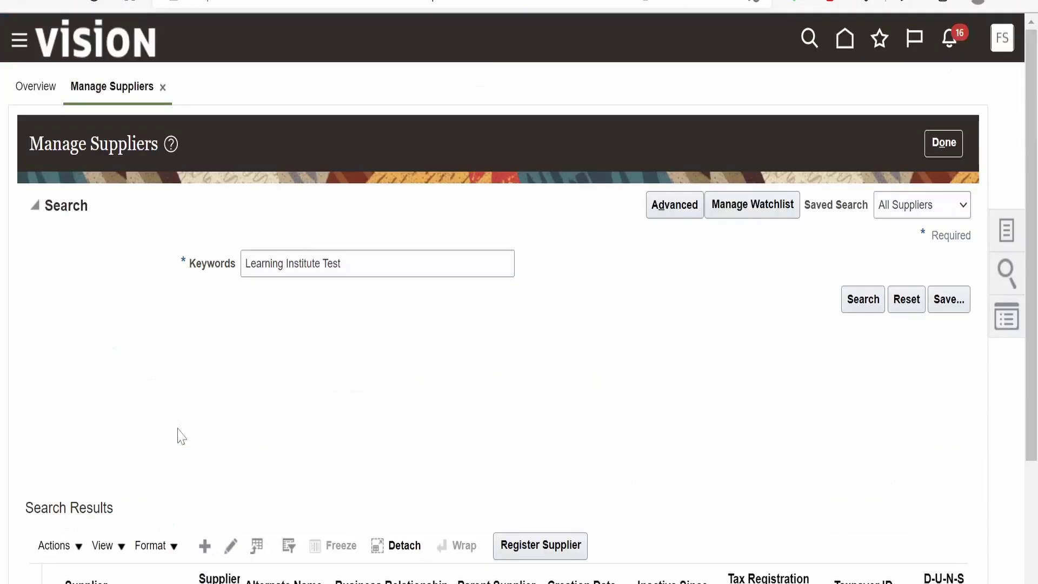